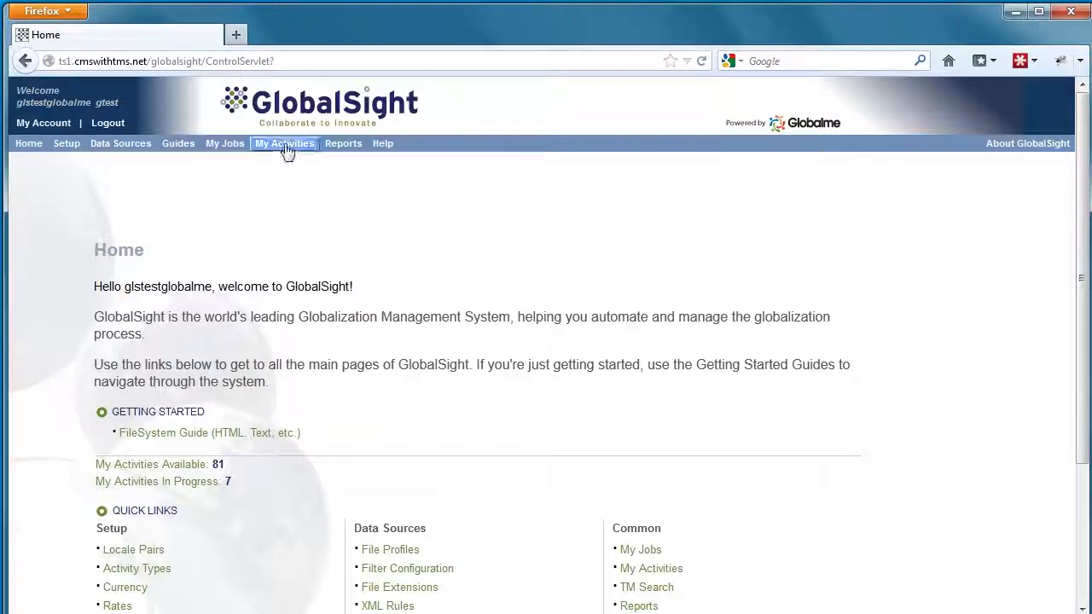
Step: From My Activities > In Progress, open Activity Details for job TEST_3 (ID 449)
mouse_move(287, 154)
left_click(279, 219)
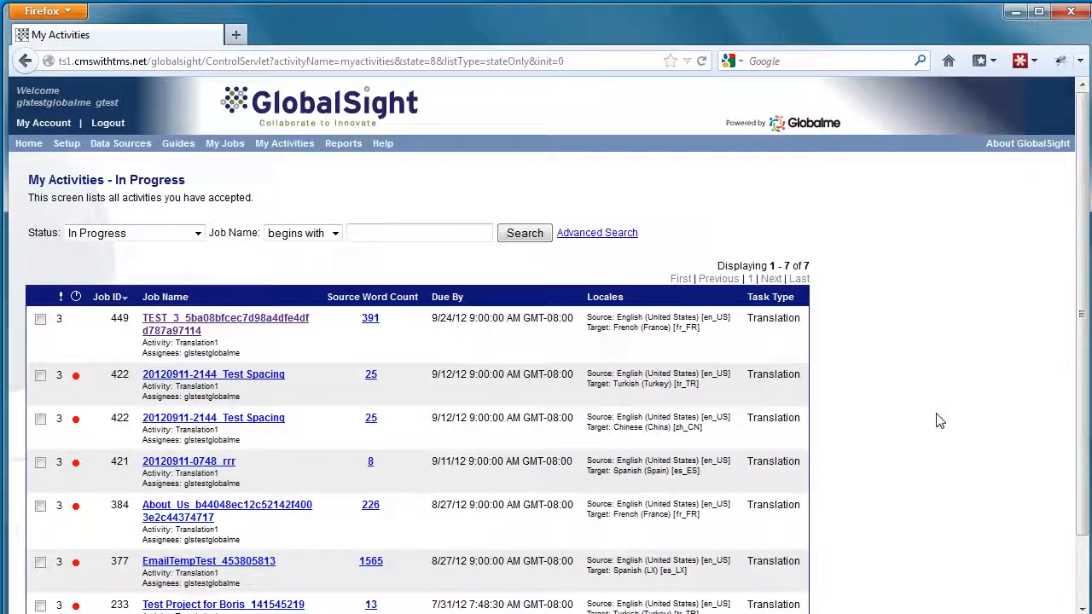
left_click(196, 331)
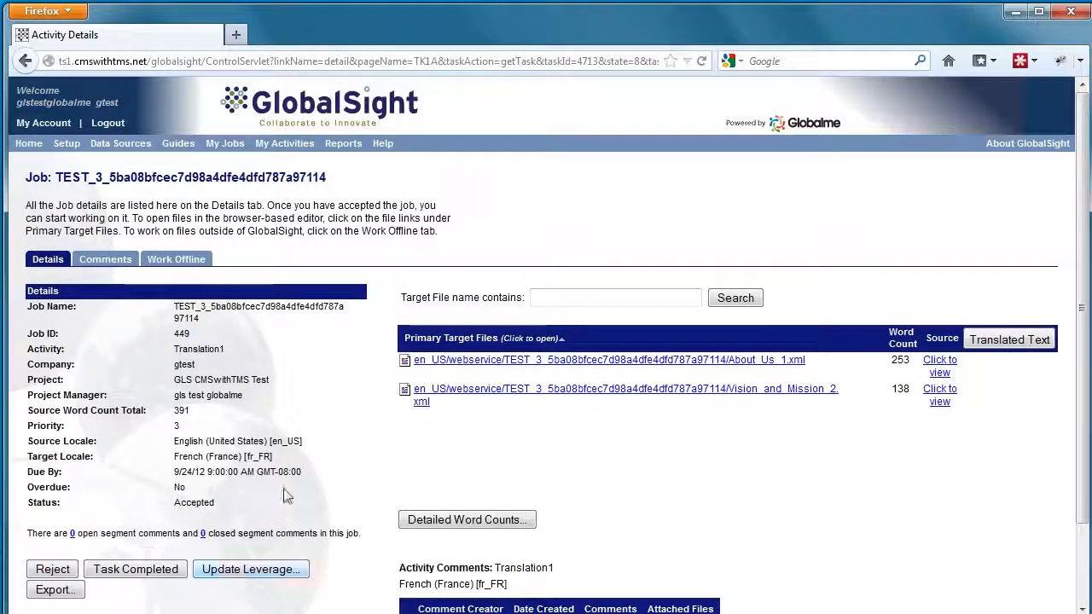
Step: Set Work Offline format to Trados 7 TTX with resources as TMX File - 1.4b
left_click(195, 263)
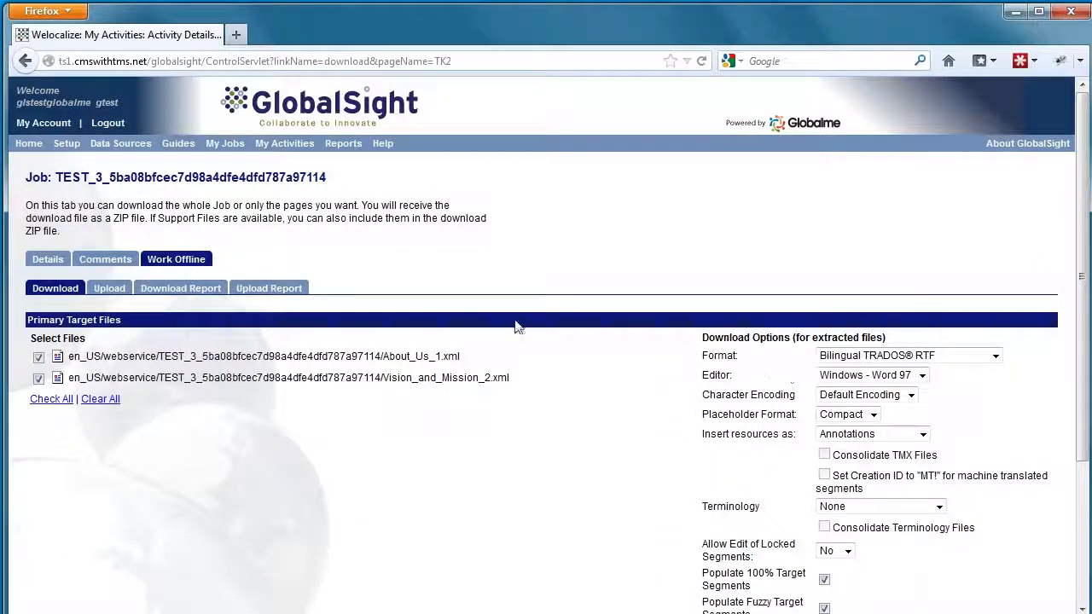
left_click(872, 356)
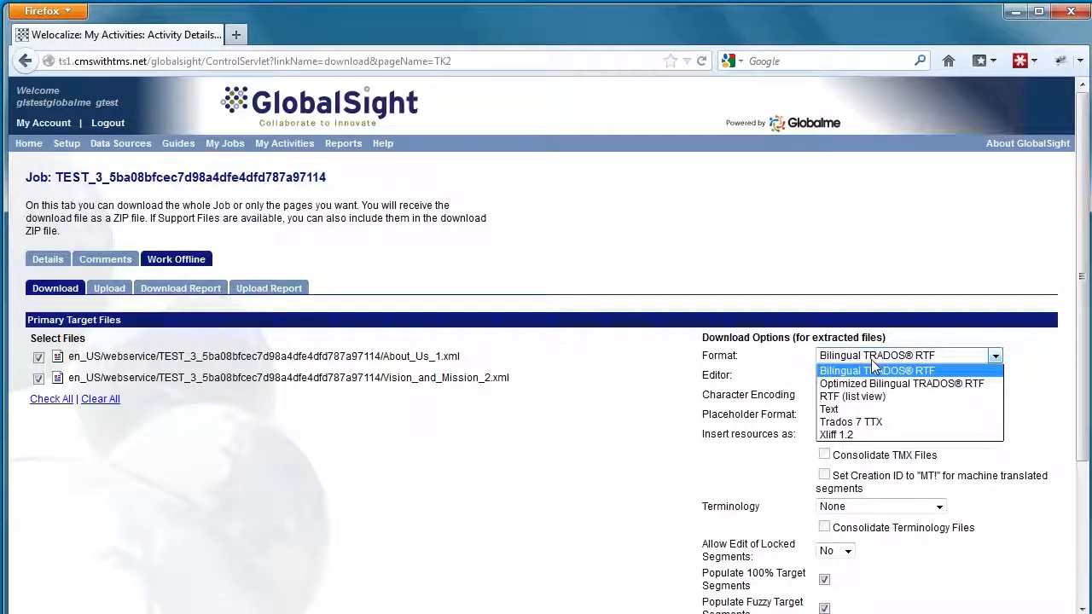
left_click(895, 424)
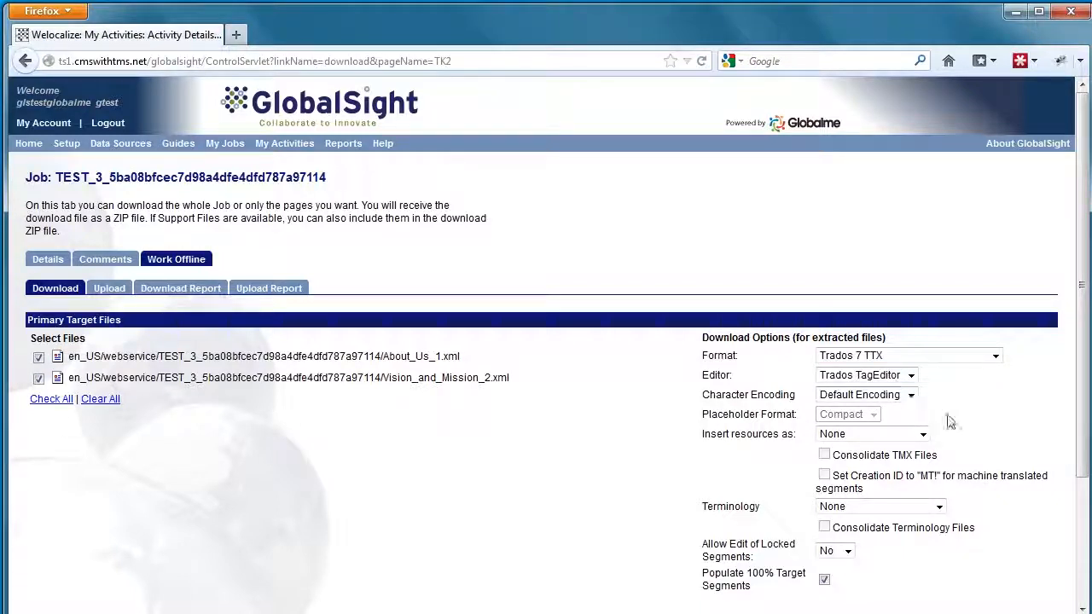
scroll(951, 422, "down", 2)
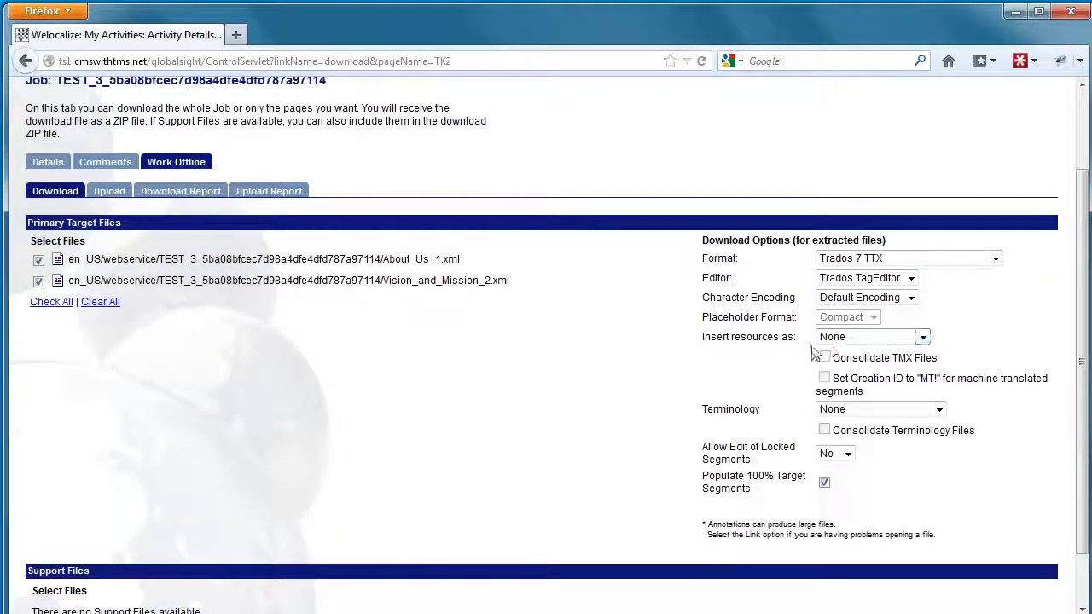
left_click(863, 340)
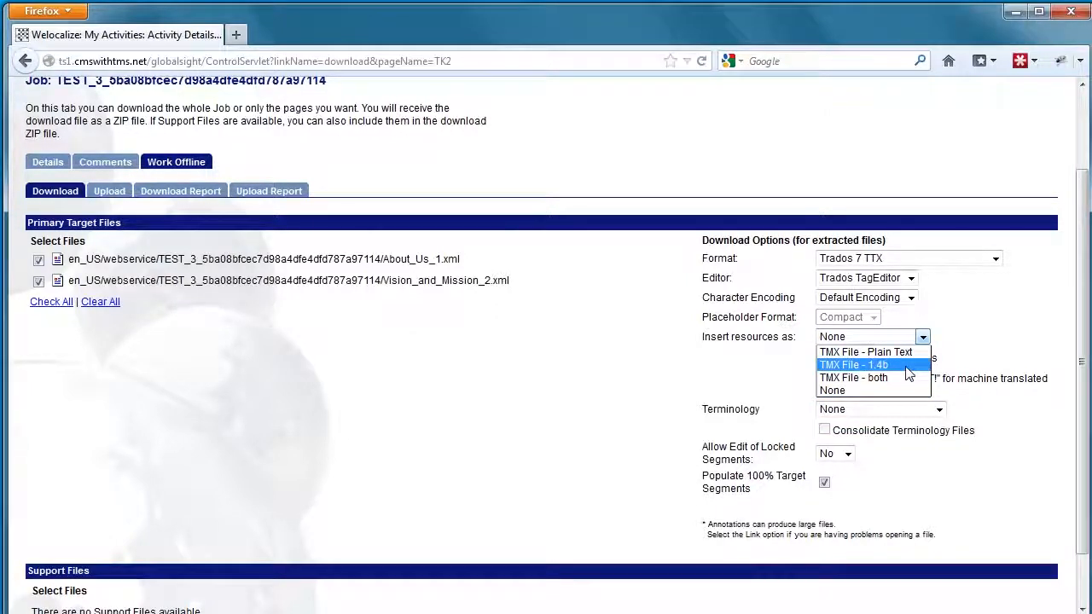
left_click(863, 365)
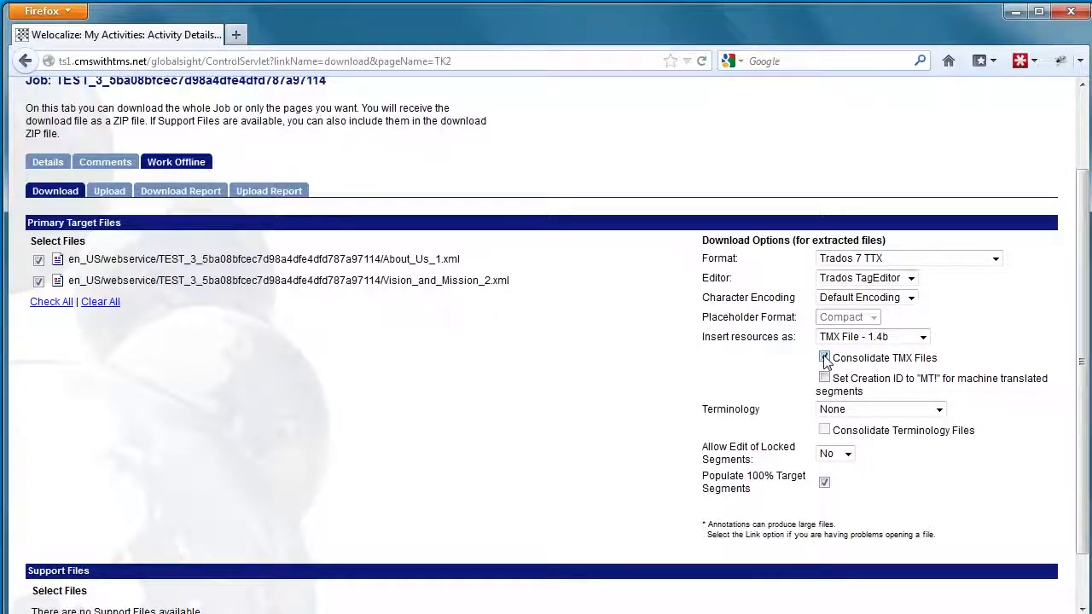
left_click(836, 413)
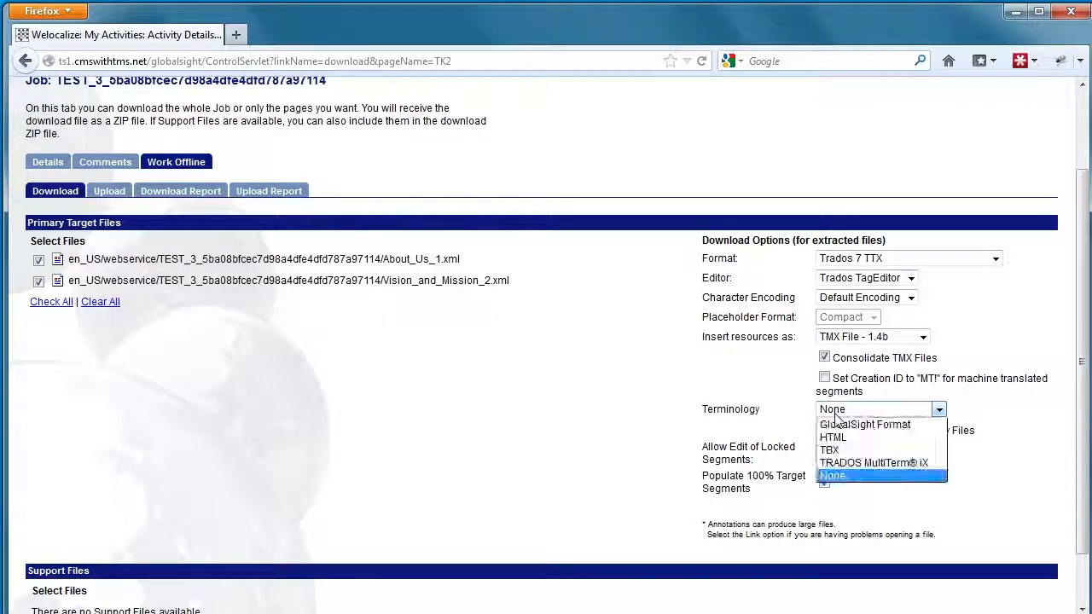
Step: Choose TRADOS MultiTerm iX as the terminology format for the offline download
left_click(896, 466)
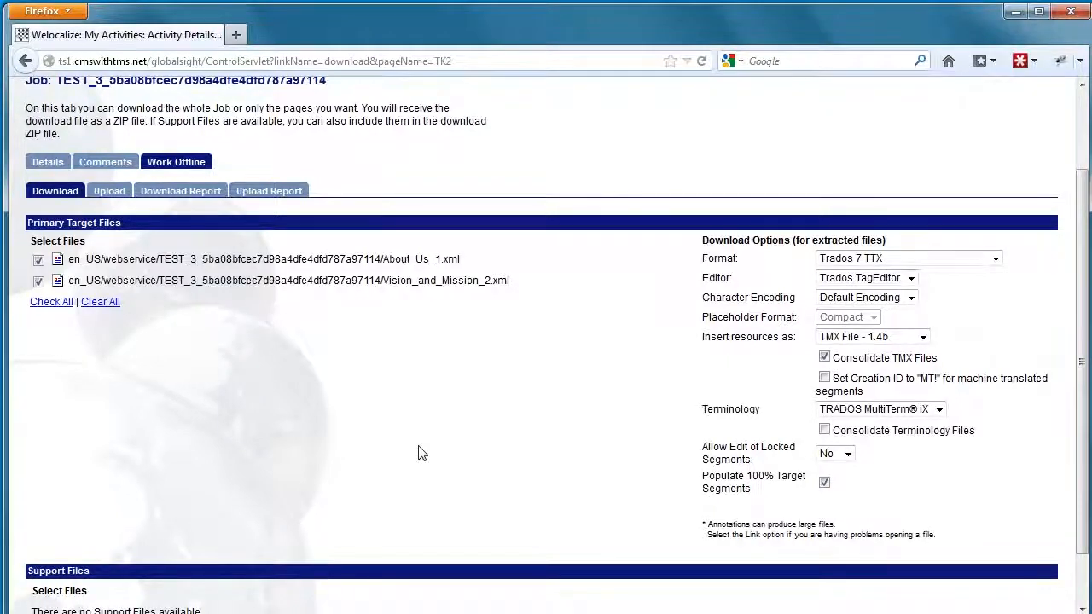
scroll(418, 453, "down", 1)
Step: Start the download and save the fr_FR job zip package to the computer
left_click(147, 577)
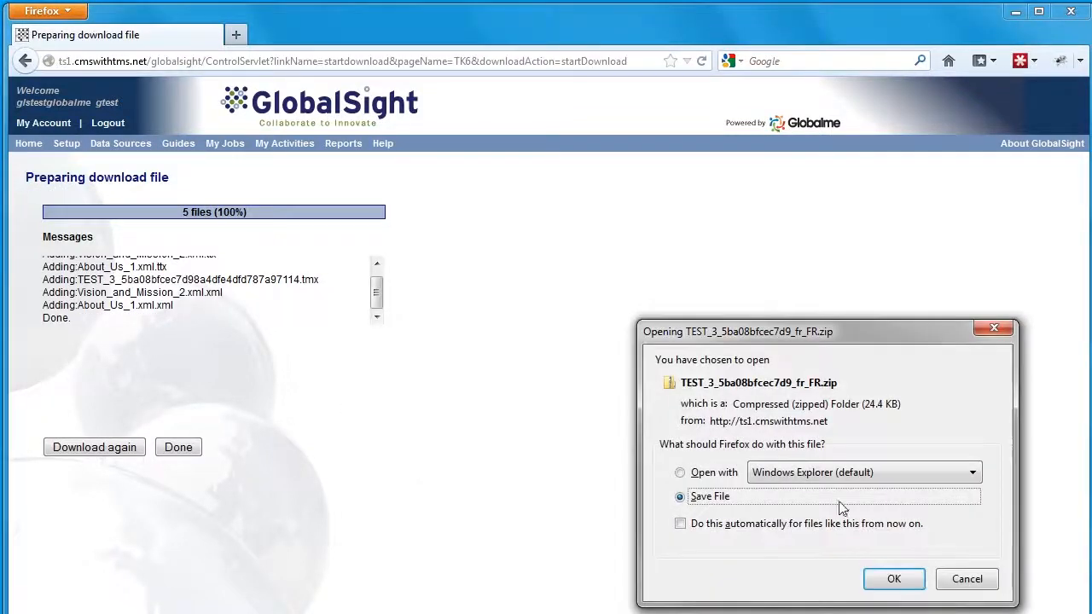
left_click(893, 580)
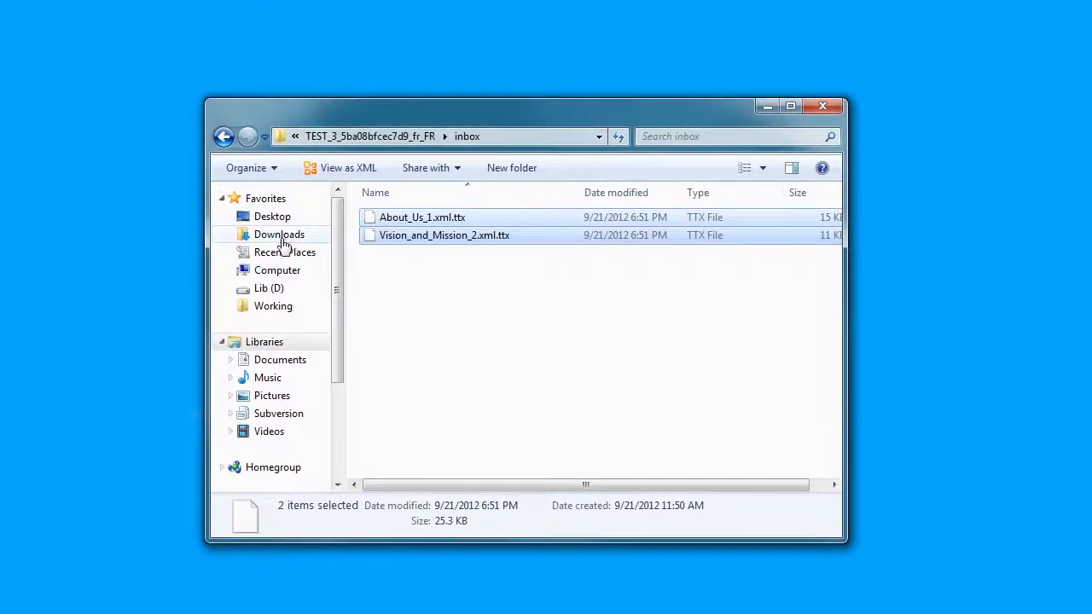
Step: In Downloads, sort by date modified and extract the newest job zip, TEST_3_5ba08bfcec7d9_fr_FR(5)
left_click(281, 236)
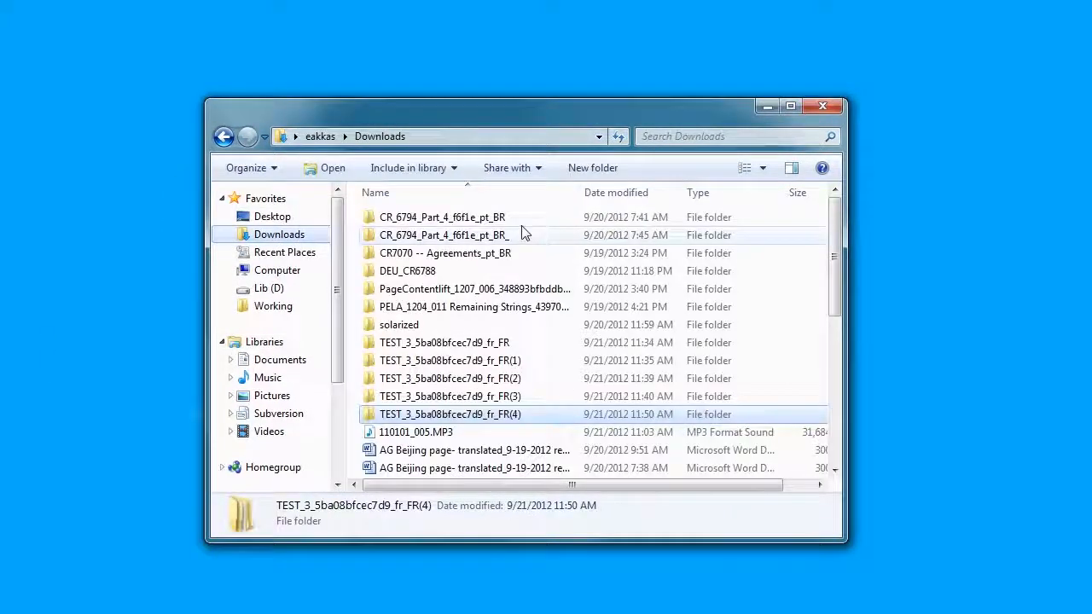
left_click(646, 197)
scroll(739, 247, "up", 3)
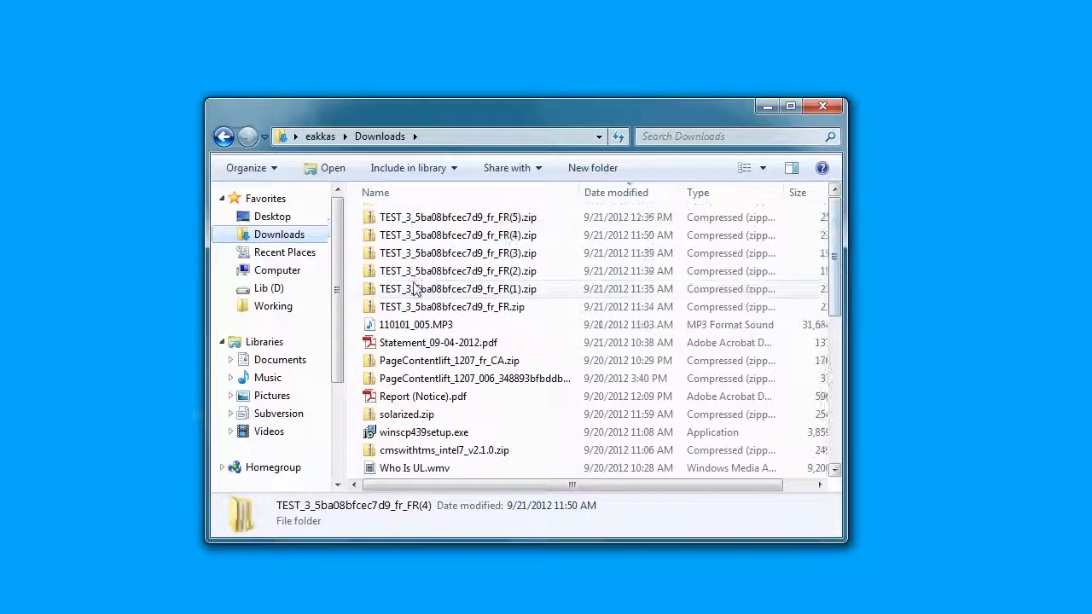
left_click(420, 220)
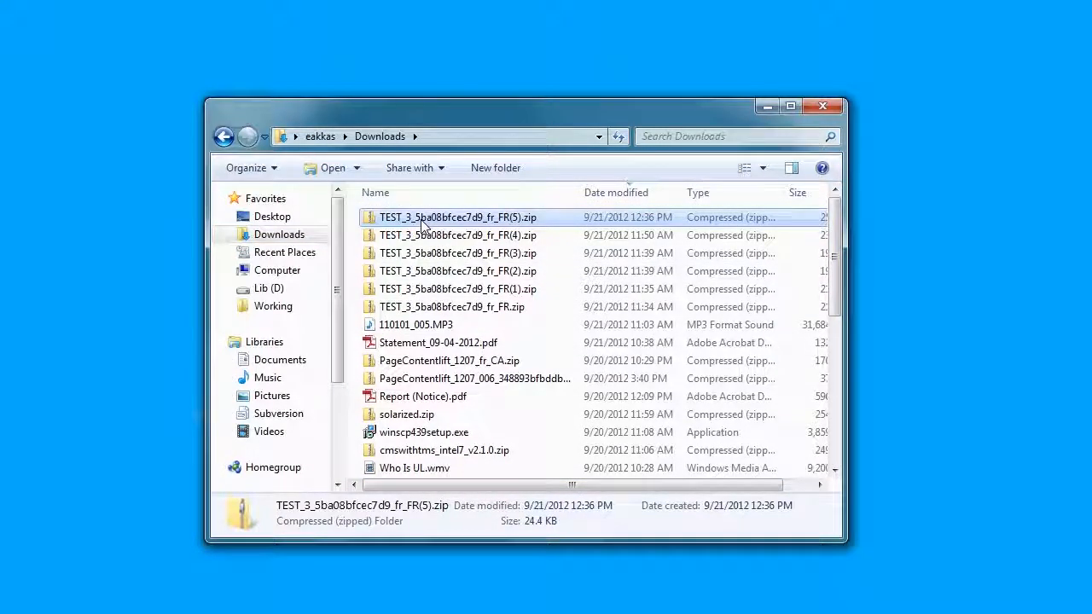
right_click(435, 217)
left_click(501, 292)
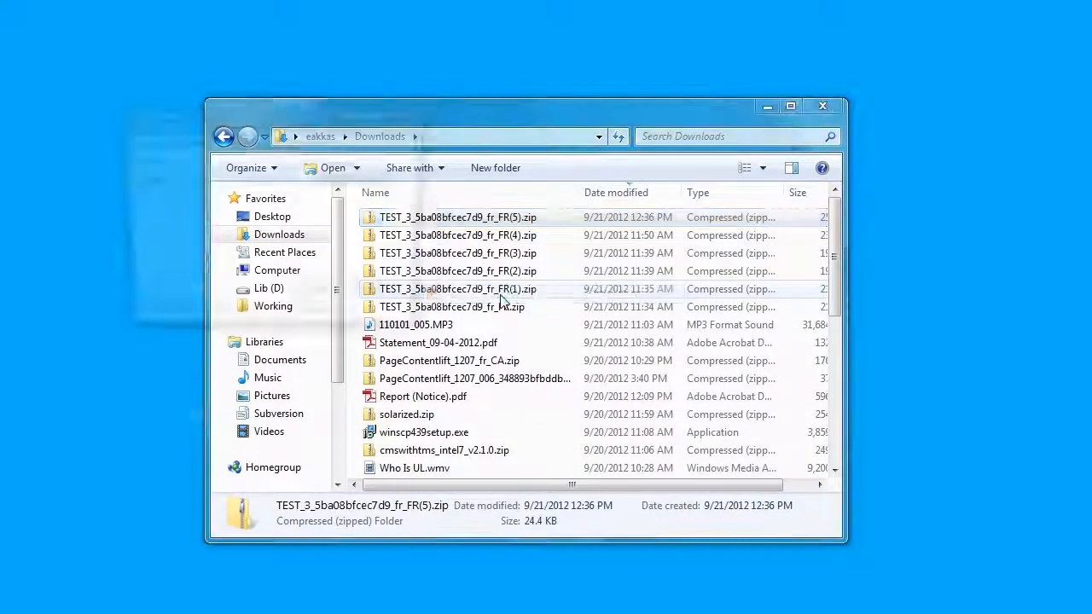
Step: Open the extracted TEST_3_5ba08bfcec7d9_fr_FR(5) folder and the job package subfolder inside it
left_click(409, 115)
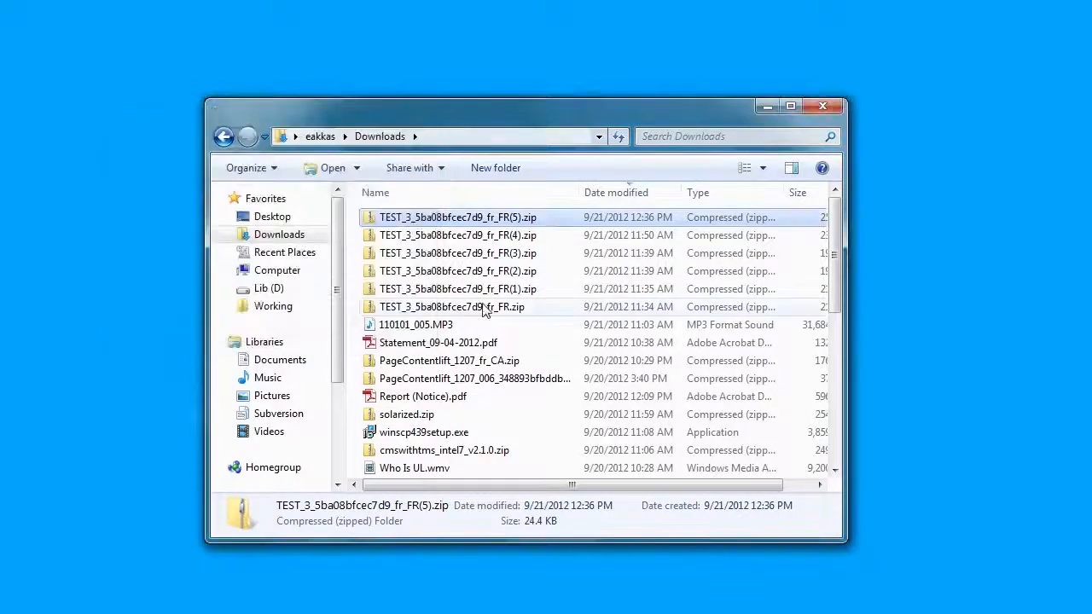
left_click(483, 309)
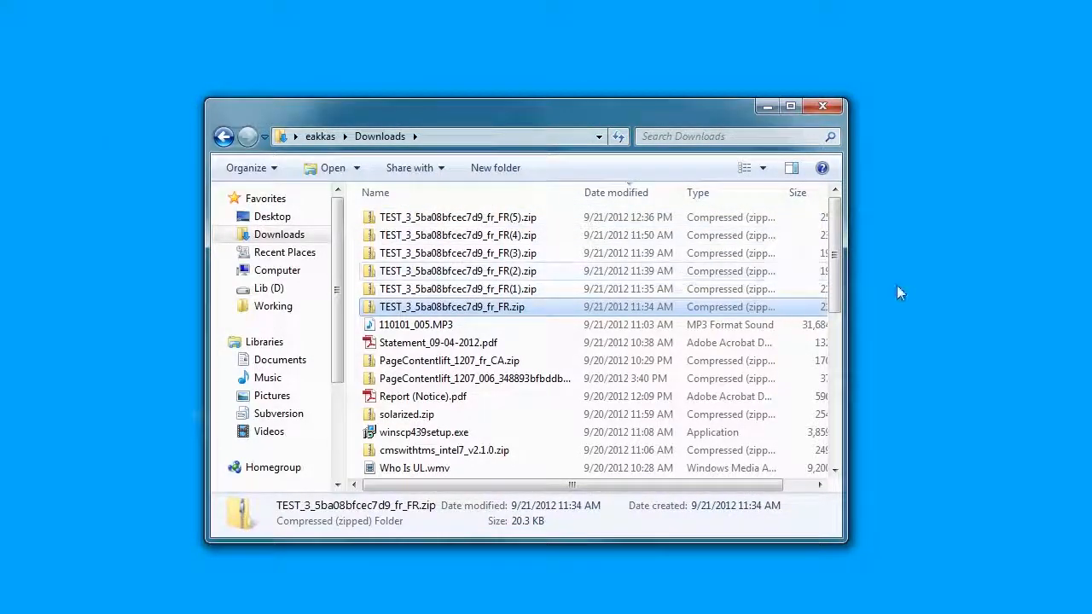
left_click_drag(838, 289, 795, 438)
double_click(477, 254)
left_click(418, 220)
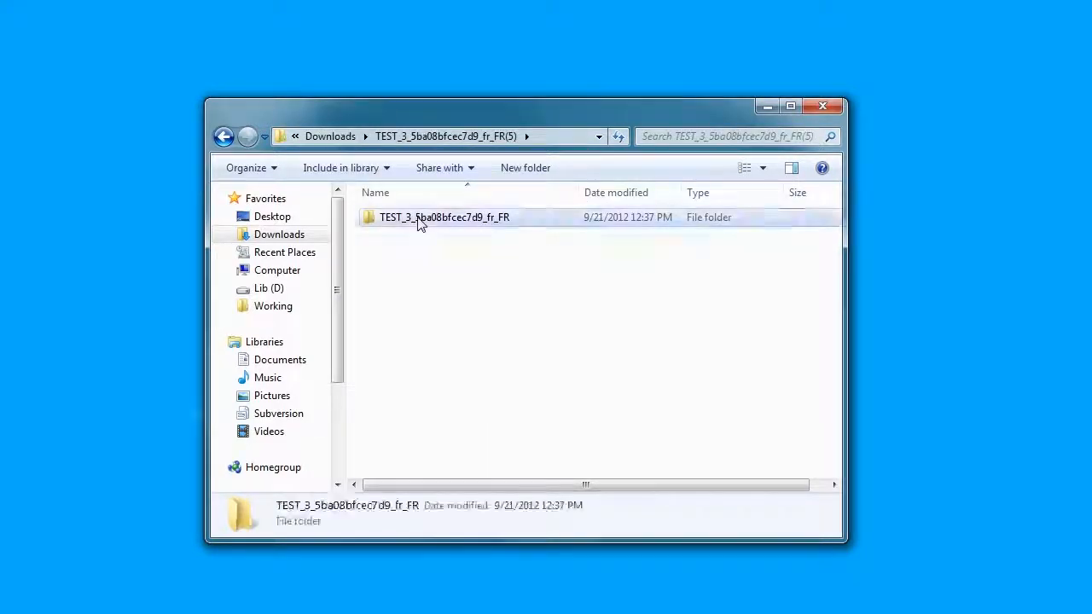
double_click(418, 220)
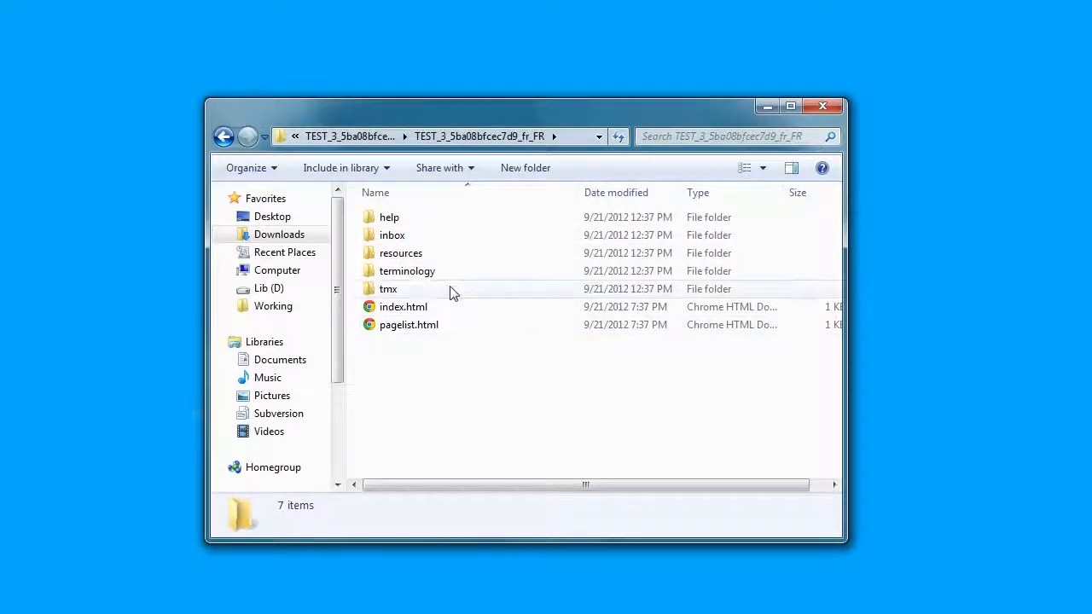
Step: Check the two TTX files in inbox, then view the full TMX file name in tmx\1.4b
double_click(408, 236)
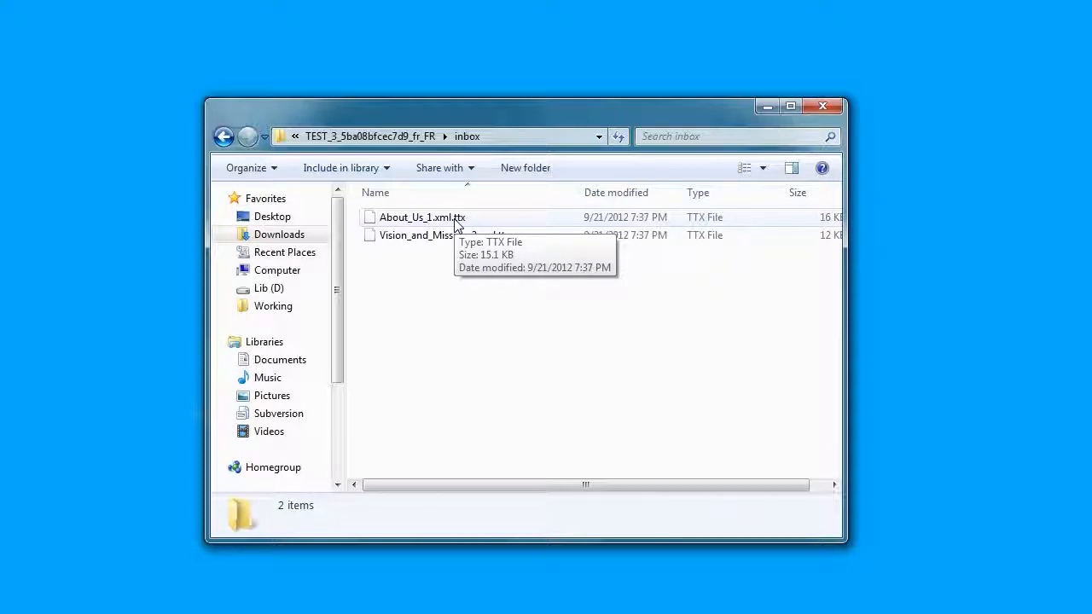
left_click(408, 143)
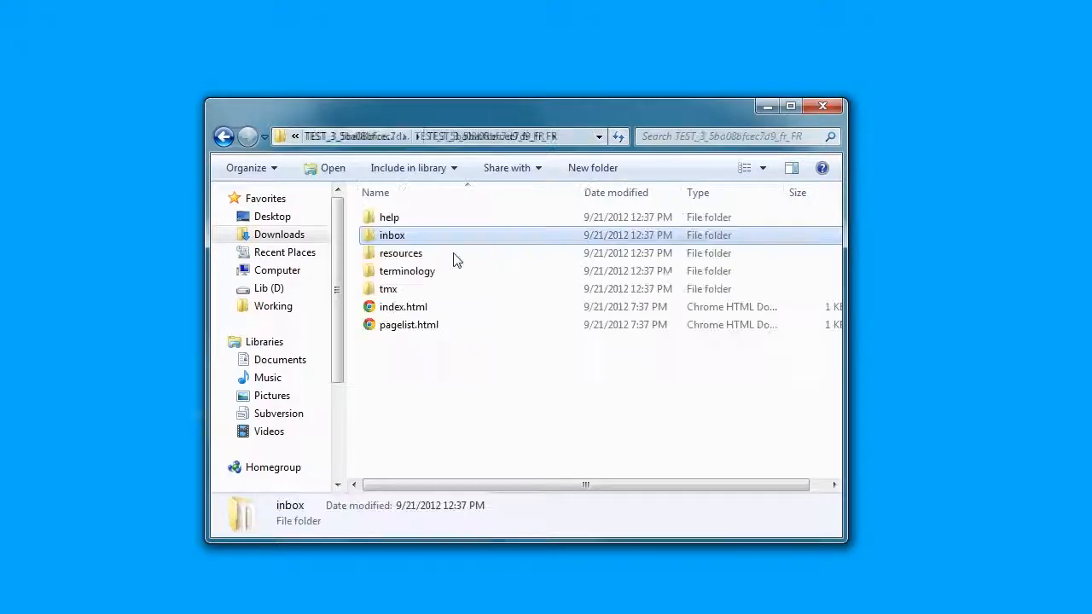
double_click(397, 290)
double_click(386, 218)
left_click_drag(583, 195, 674, 196)
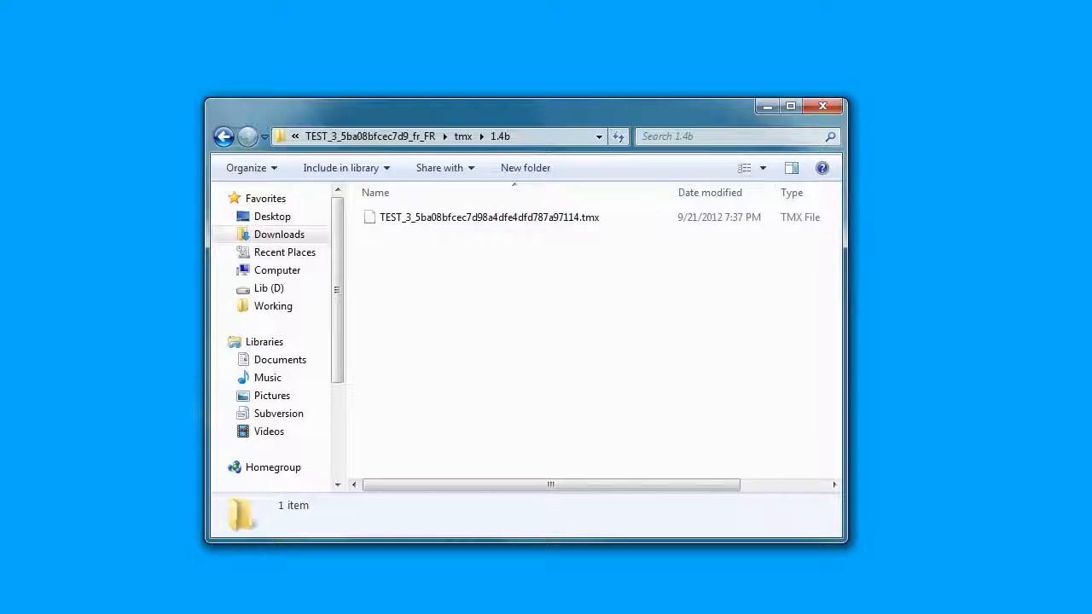
key("alt+Tab")
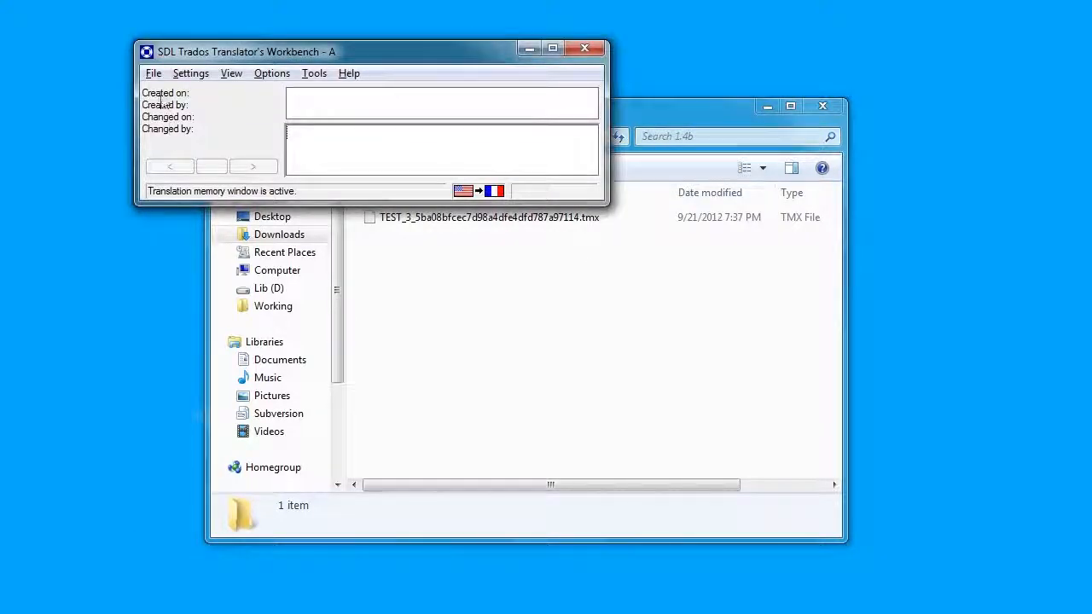
Step: Start an import into the Translator's Workbench translation memory, accepting the import settings
left_click_drag(213, 52, 185, 45)
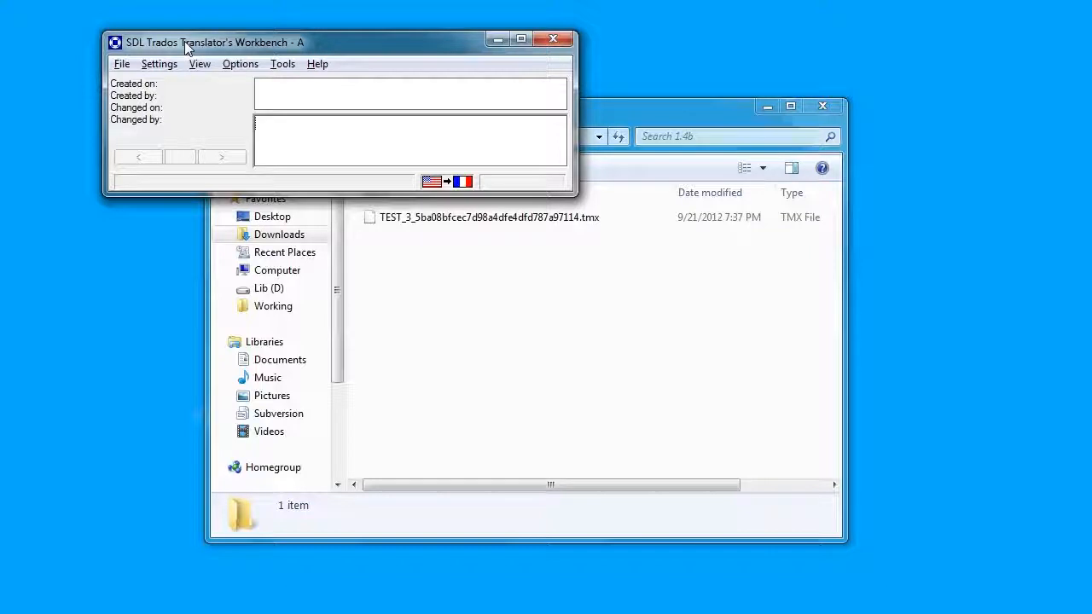
left_click(124, 65)
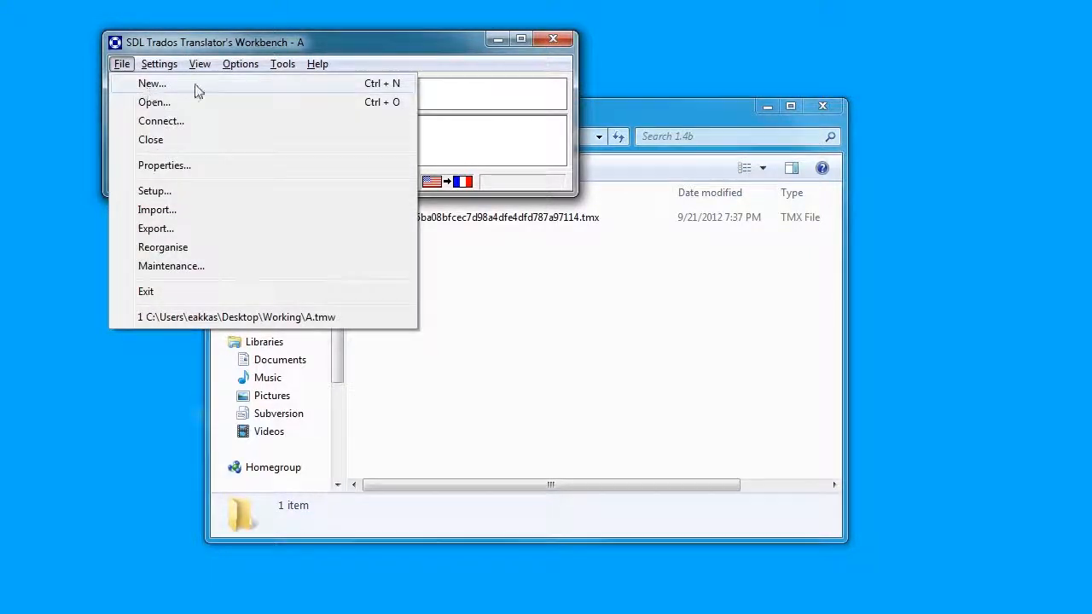
mouse_move(329, 64)
left_click(378, 61)
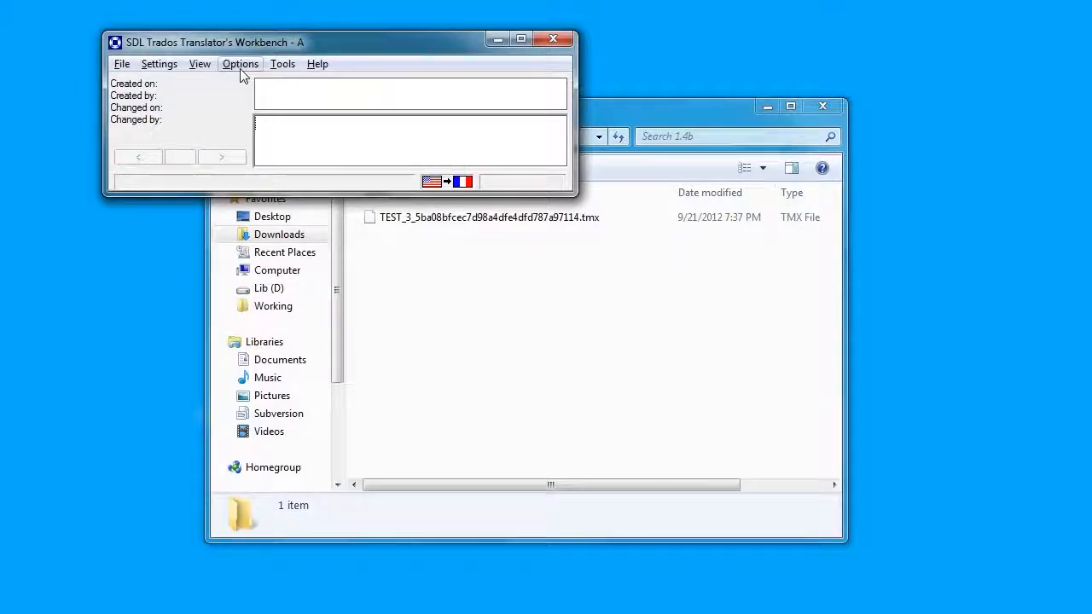
left_click(122, 65)
left_click(160, 210)
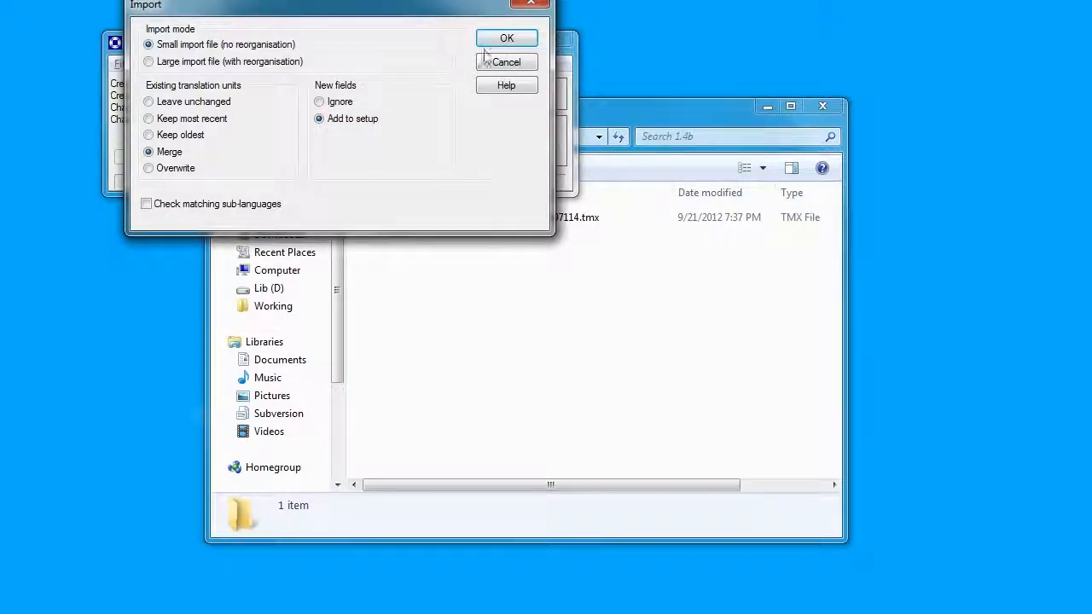
left_click(509, 42)
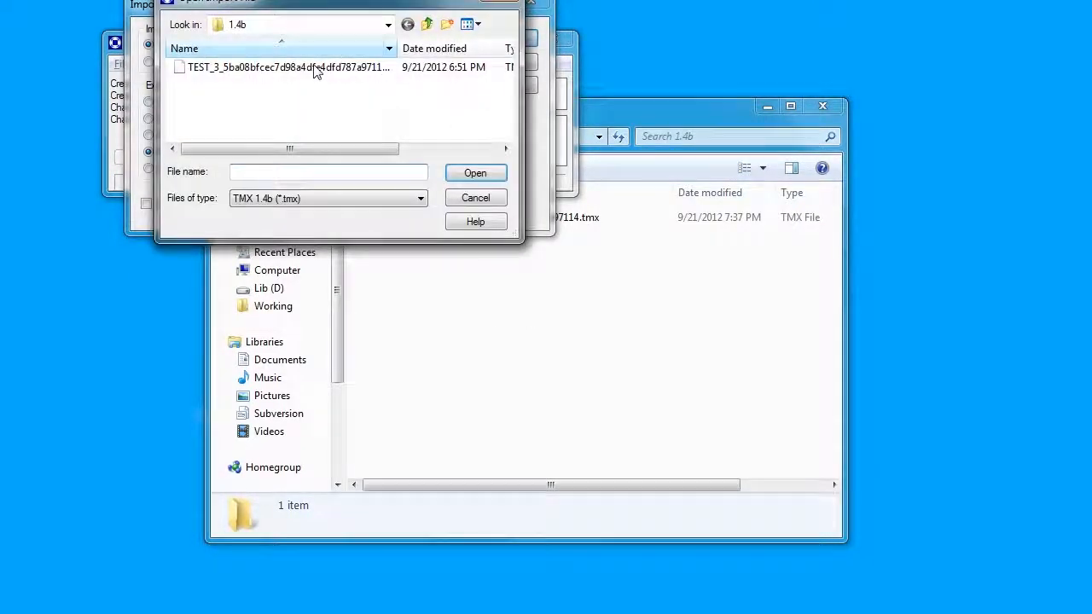
Step: Import TEST_3_5ba08bfcec7d98a4dfe4dfd787a97114.tmx using the copied tmx\1.4b folder path
left_click(563, 246)
left_click(554, 137)
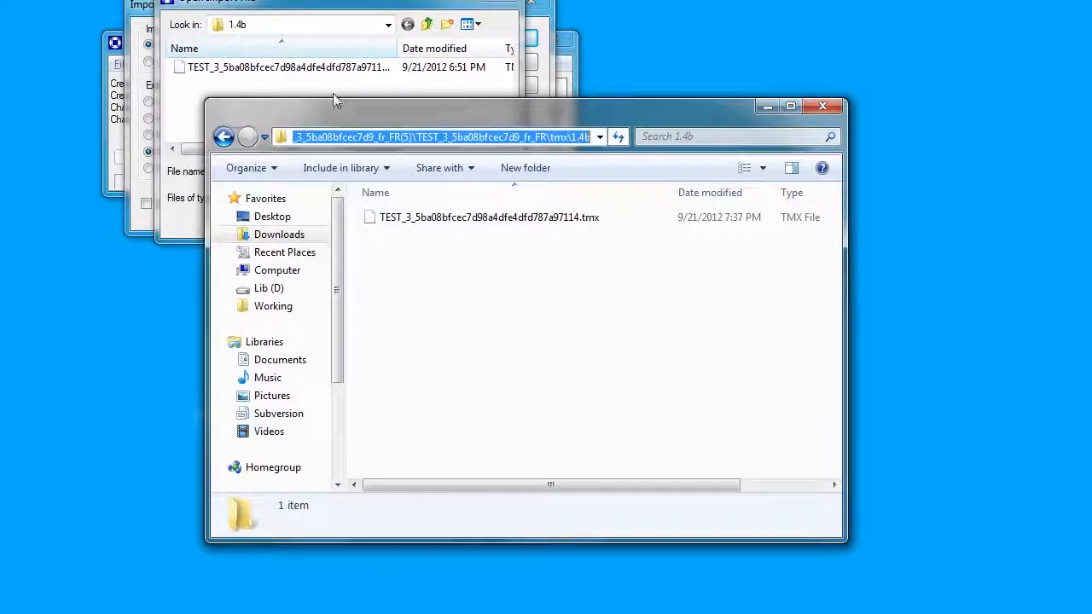
left_click(359, 34)
left_click(404, 168)
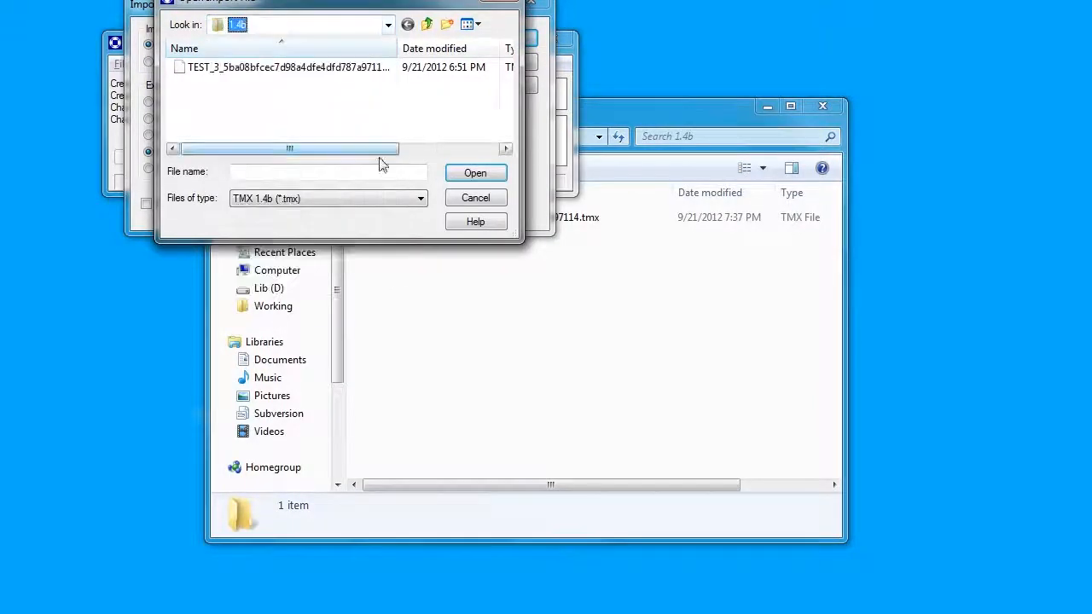
left_click(380, 170)
key("ctrl+v")
left_click(469, 174)
left_click(349, 69)
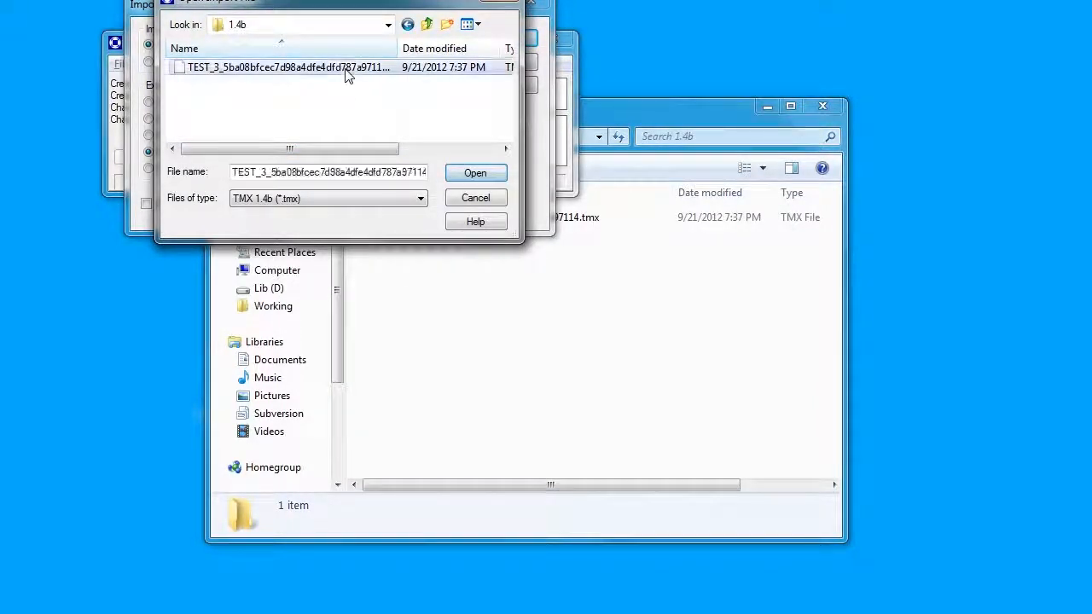
left_click(478, 173)
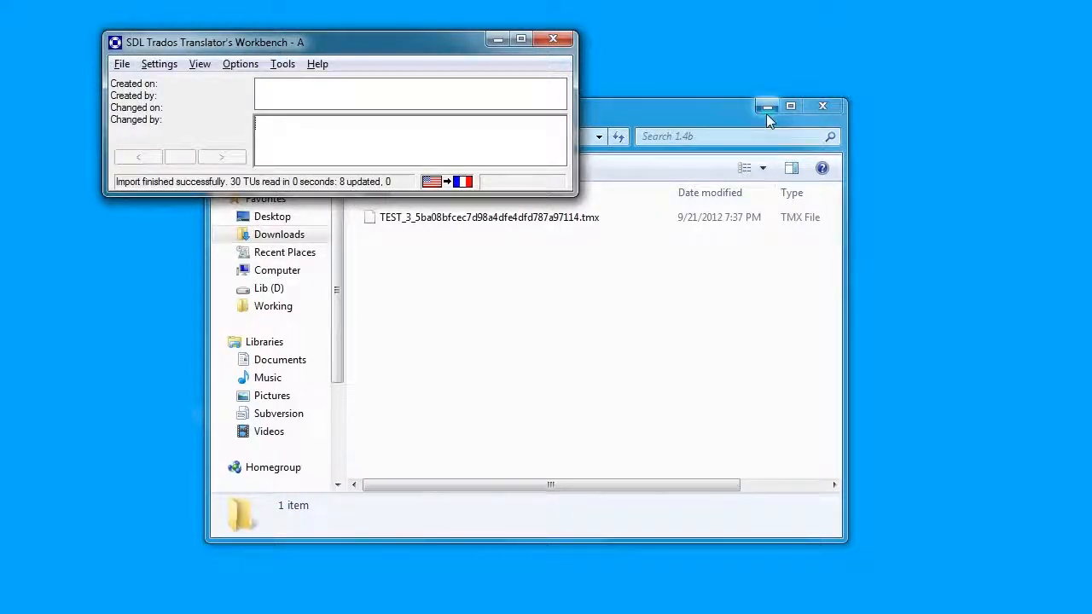
left_click(697, 104)
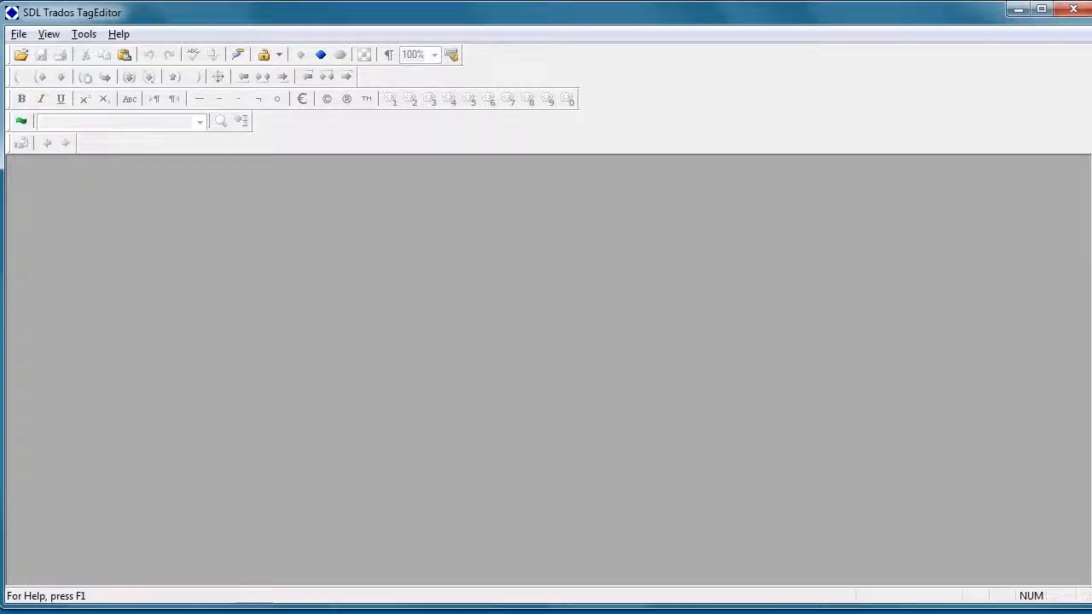
Step: Open Vision_and_Mission_2.xml.ttx from the job's inbox folder in TagEditor
key("alt+Tab")
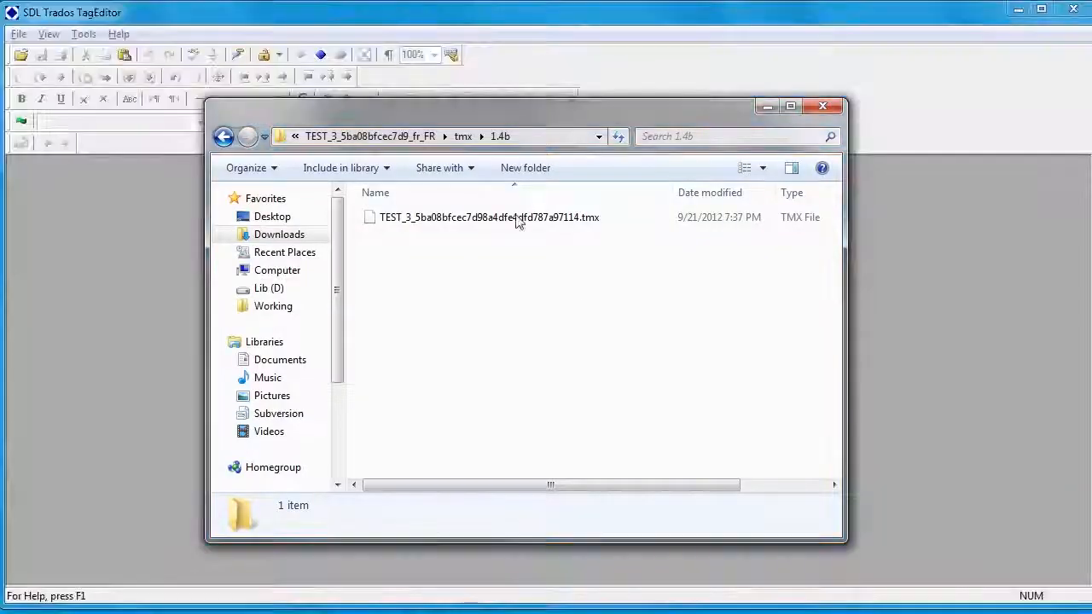
left_click(367, 136)
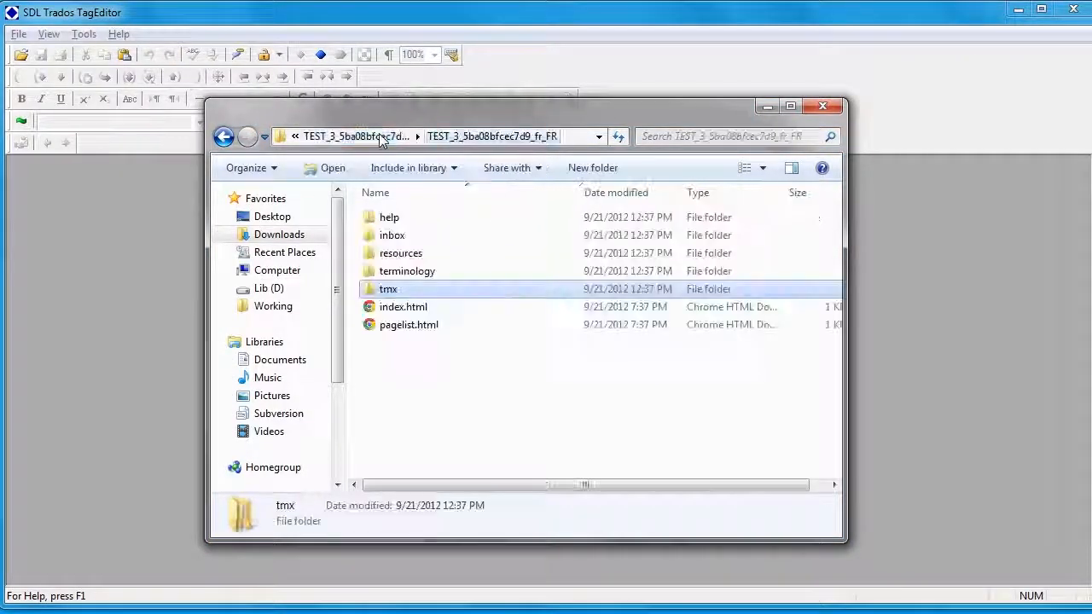
double_click(392, 234)
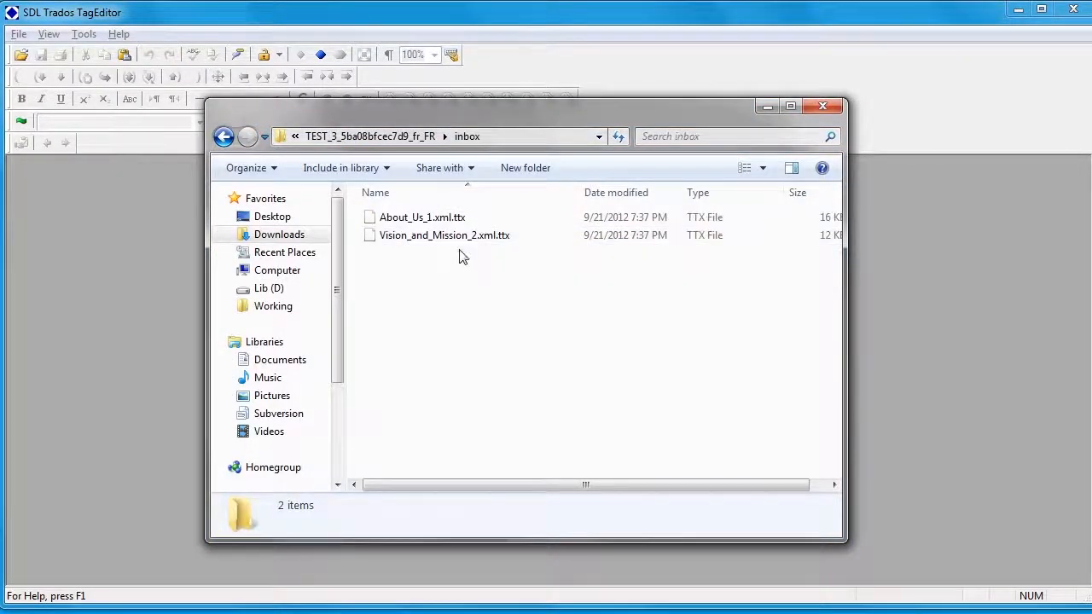
left_click_drag(401, 237, 175, 271)
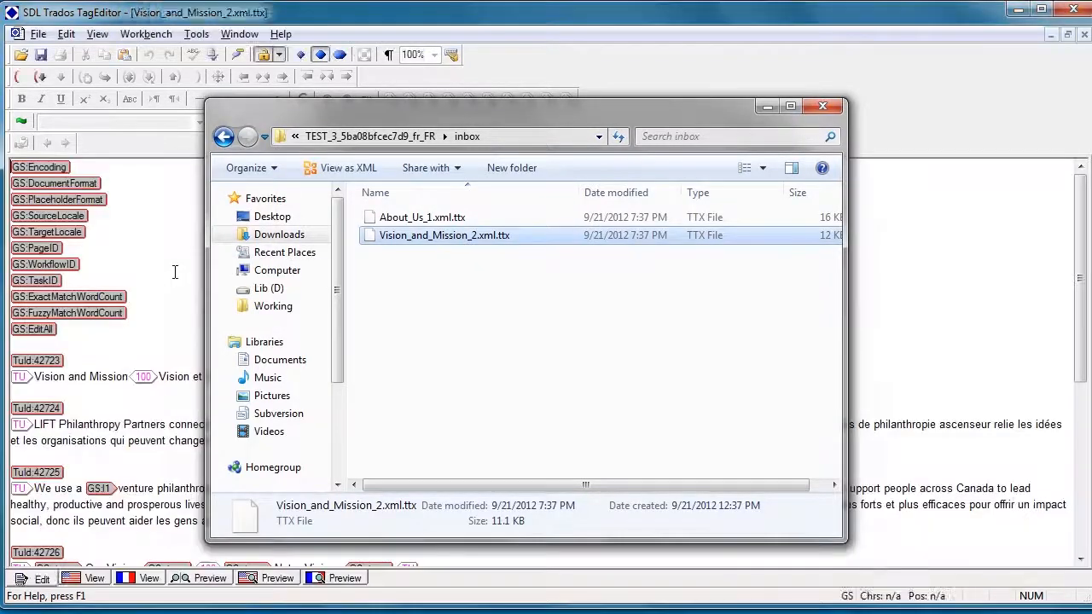
left_click(969, 60)
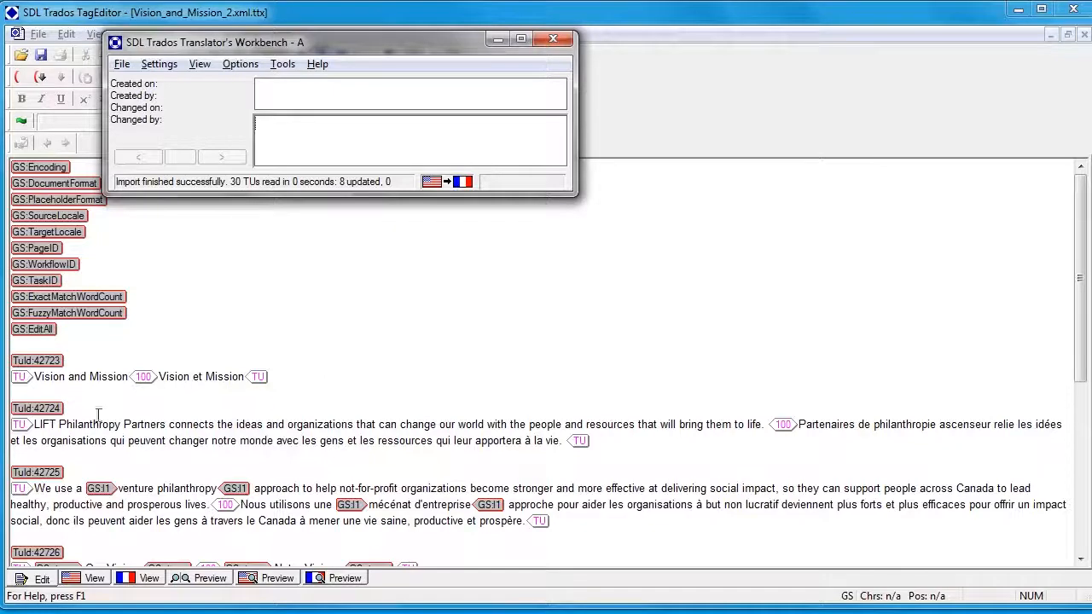
left_click(199, 424)
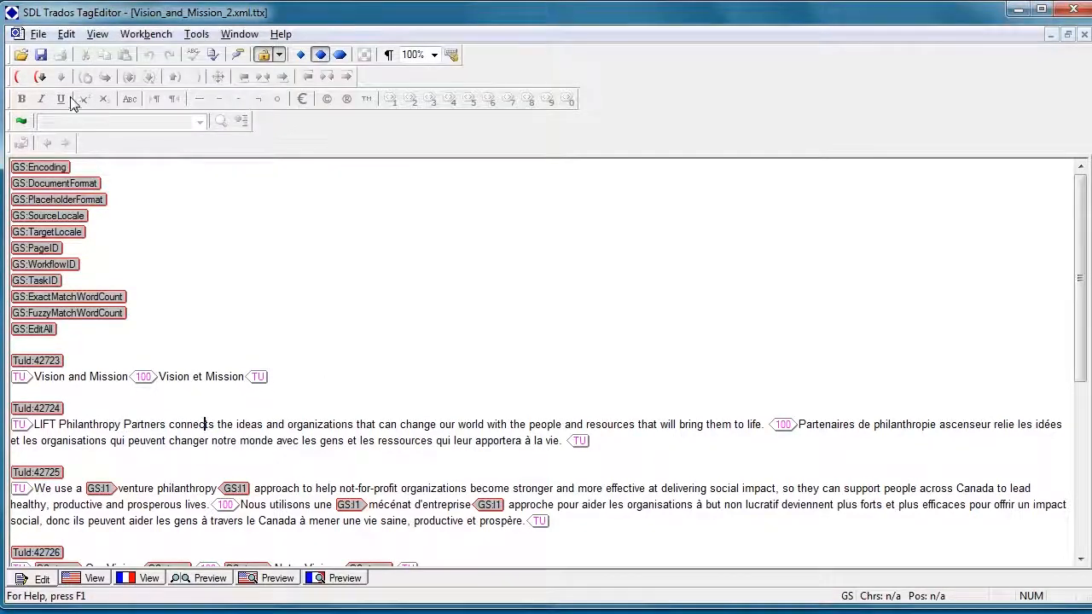
Step: Open translation unit 42724 and close it, keeping its exact French match
left_click(20, 78)
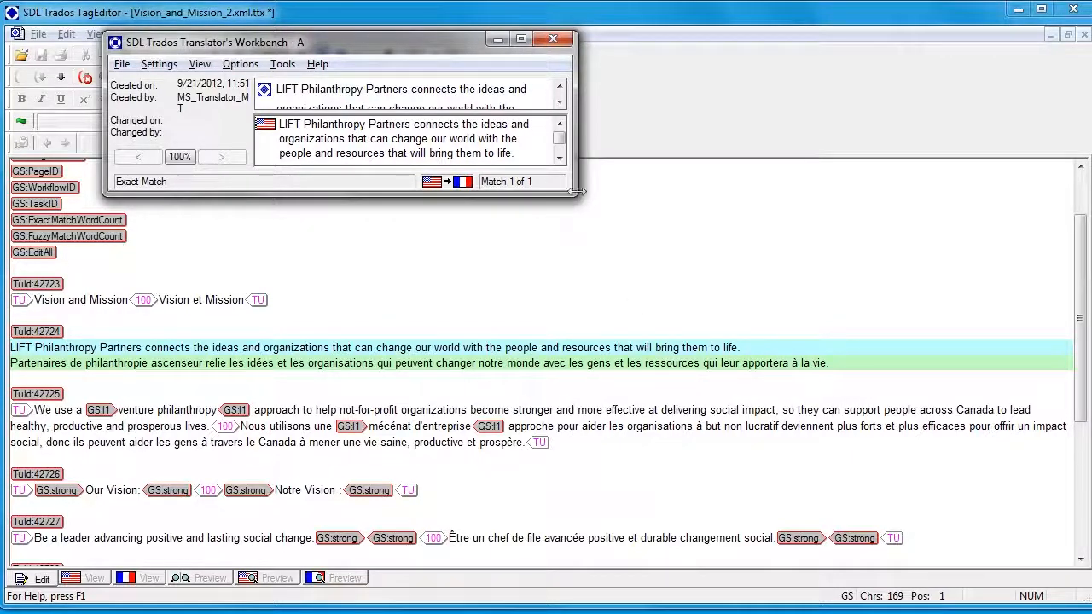
left_click(552, 39)
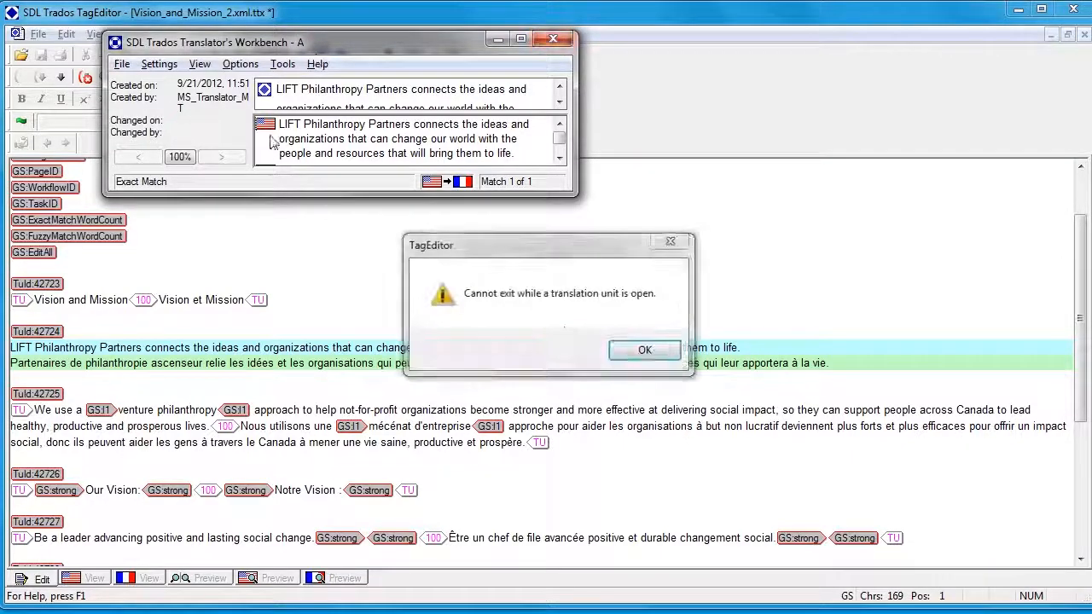
left_click(646, 350)
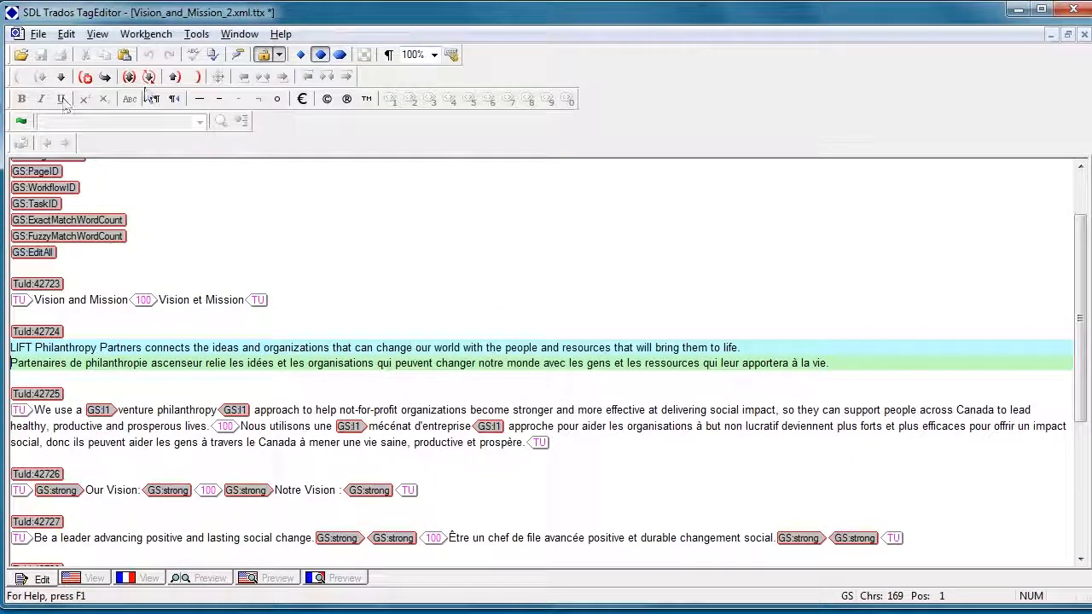
left_click(194, 78)
Step: Save Vision_and_Mission_2.xml.ttx and minimize TagEditor
left_click(39, 33)
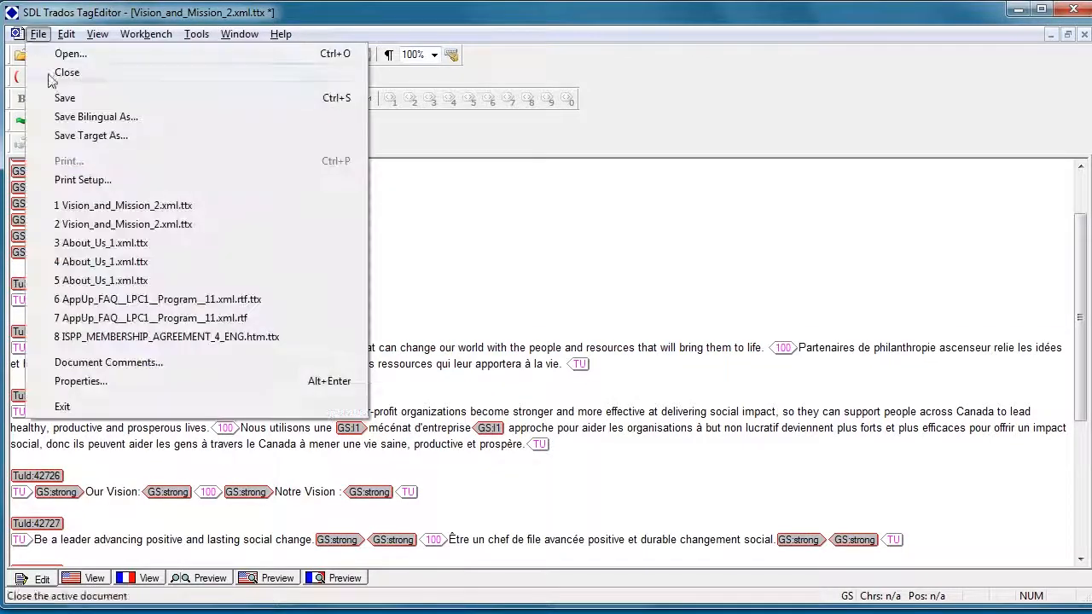
left_click(64, 97)
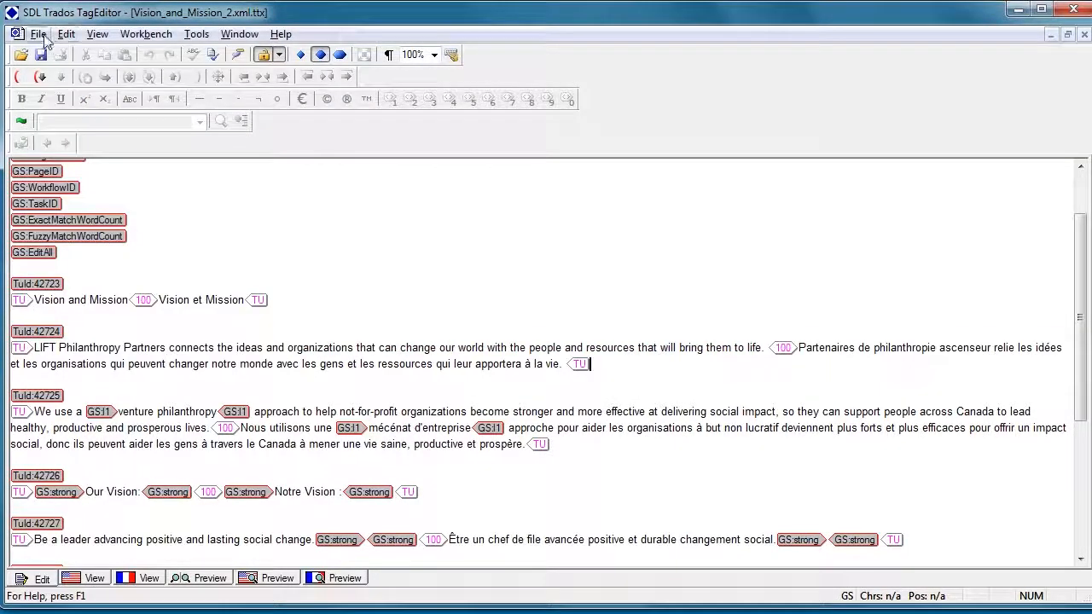
left_click(39, 33)
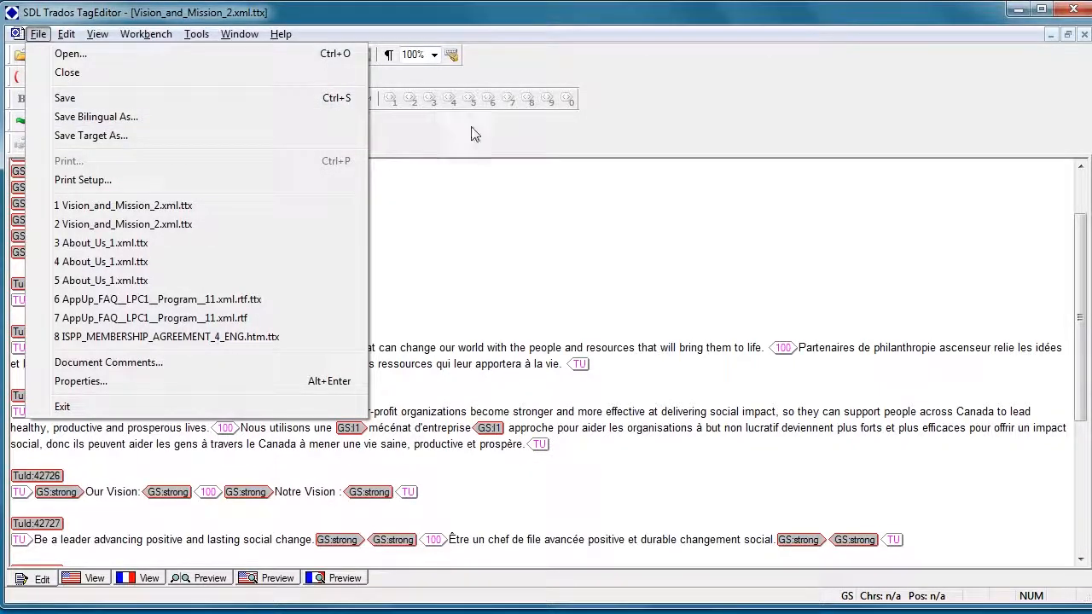
left_click(511, 136)
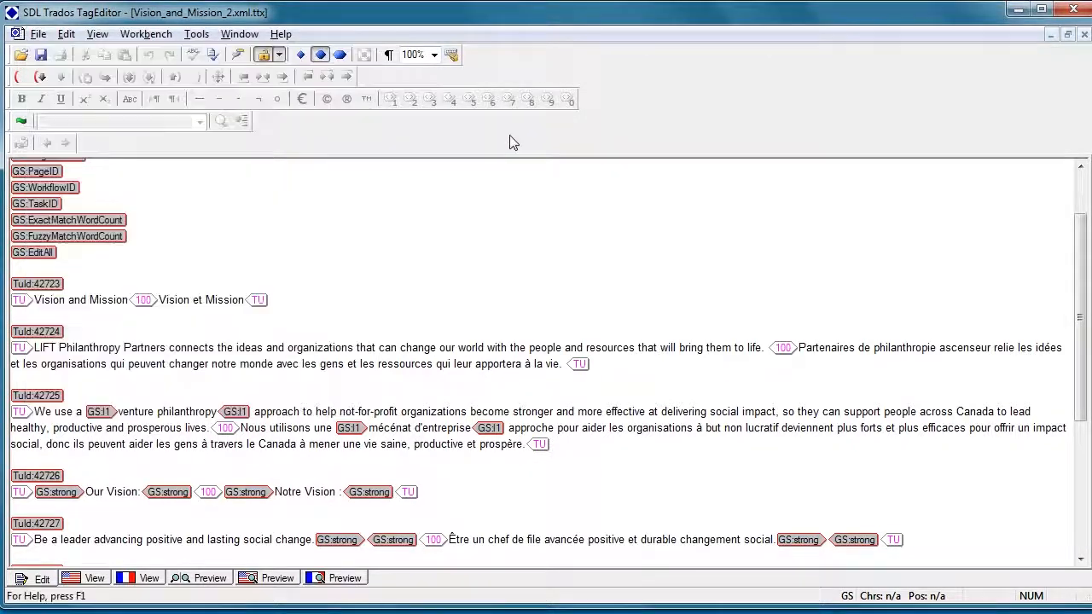
left_click(1016, 8)
Step: Select both .ttx files in inbox and send them to a compressed (zipped) folder
left_click(499, 40)
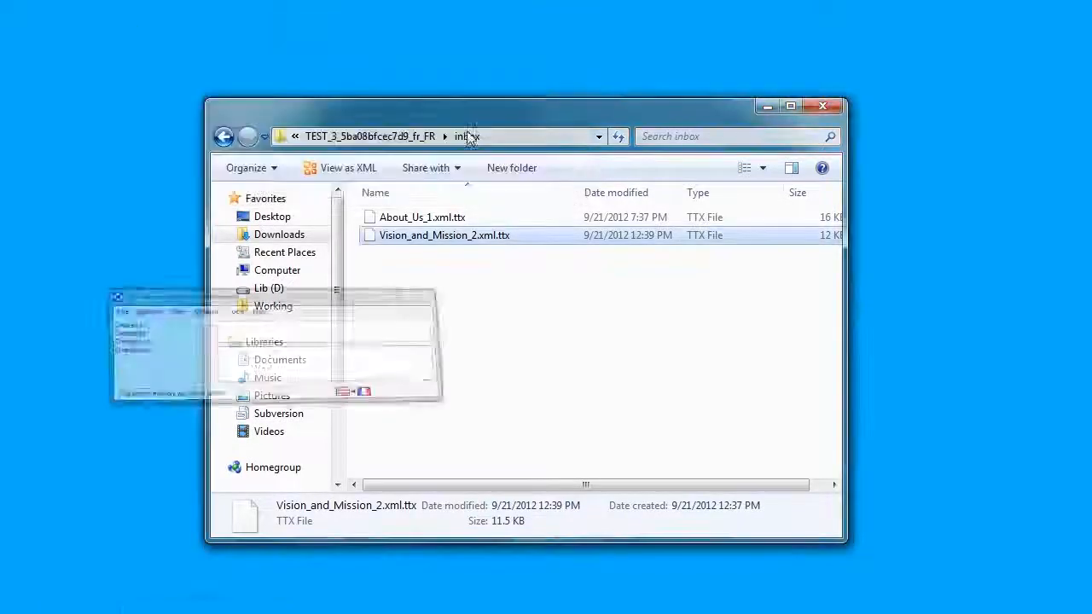
left_click(478, 351)
left_click_drag(485, 284, 415, 216)
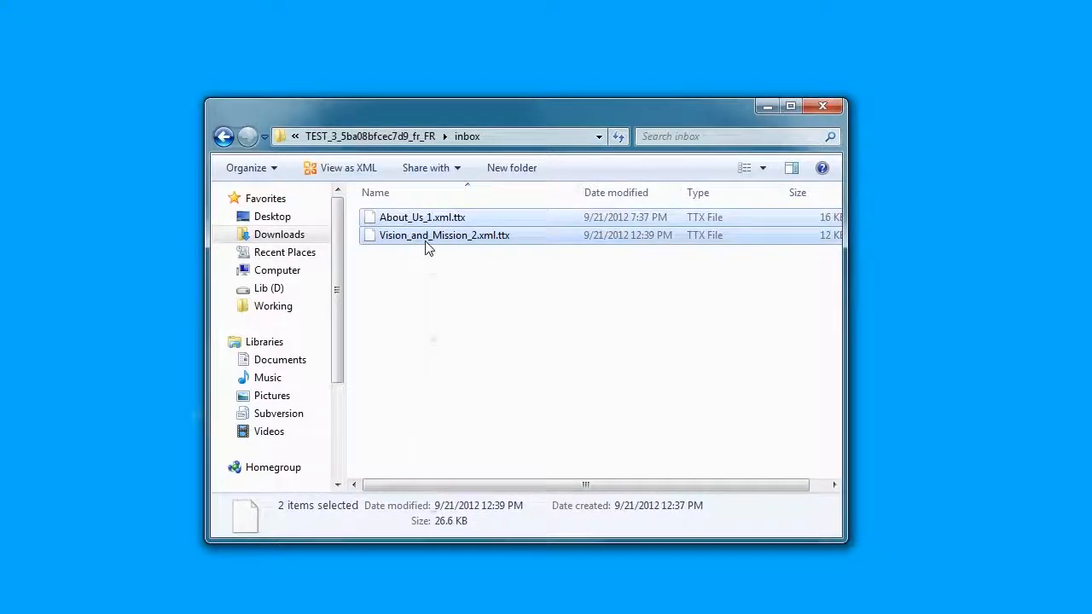
right_click(428, 247)
mouse_move(510, 367)
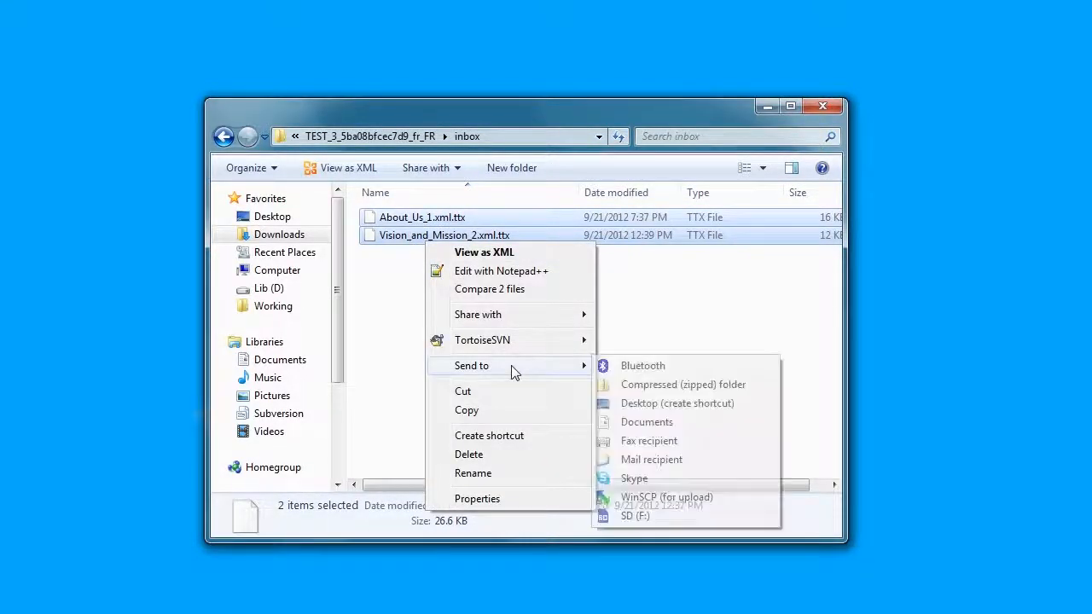
left_click(648, 386)
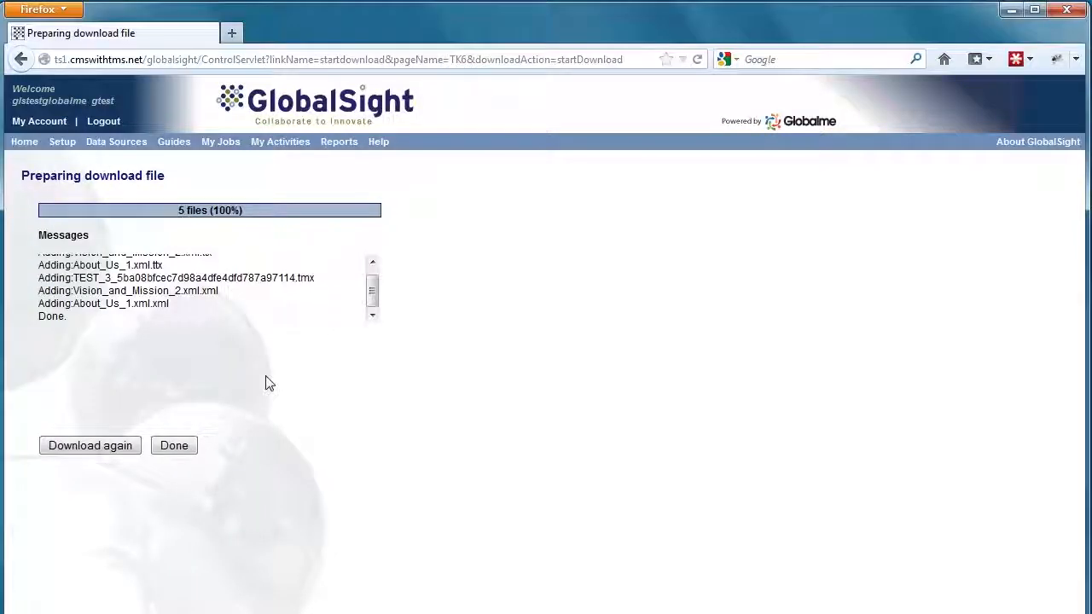
Step: Go to the test job's Work Offline upload page from My Activities
mouse_move(304, 154)
left_click(298, 313)
left_click(174, 261)
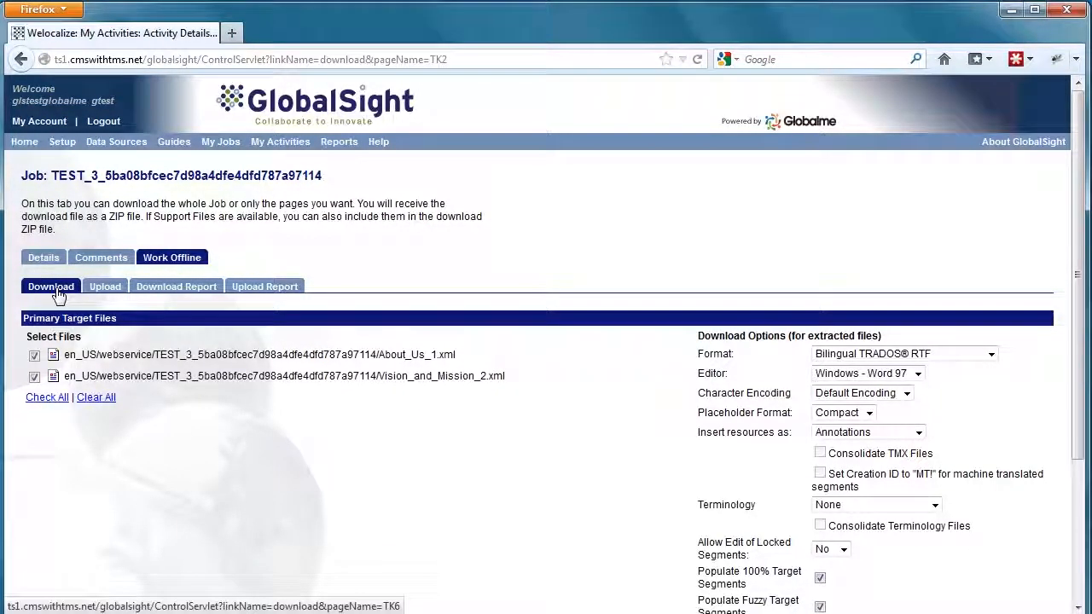
left_click(104, 289)
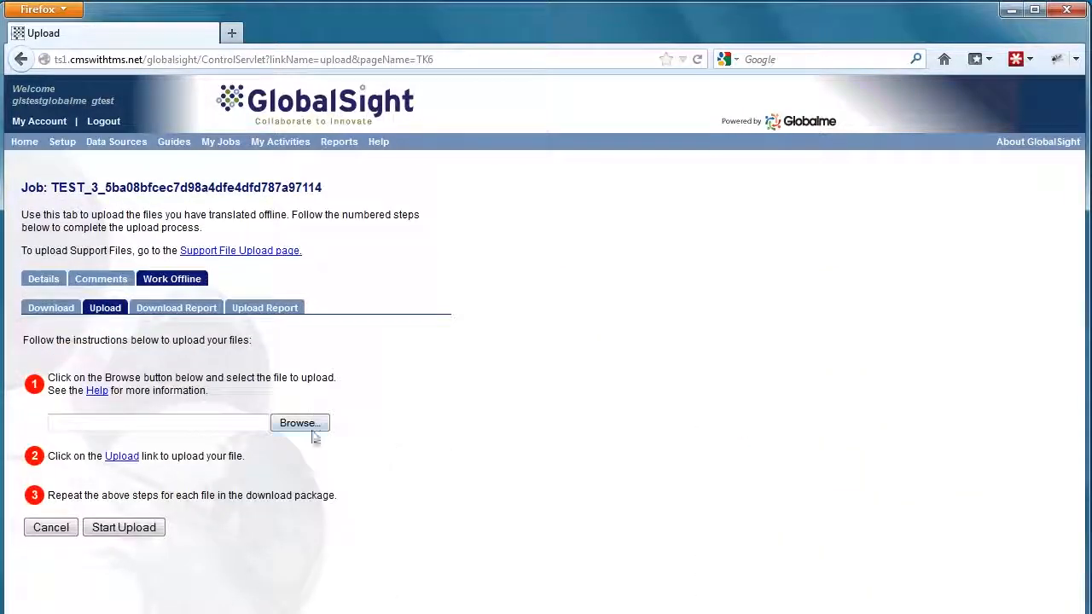
Step: Pick Vision_and_Mission_2.xml.zip from the inbox folder, upload it, and check 'Upload Successfully.'
left_click(310, 427)
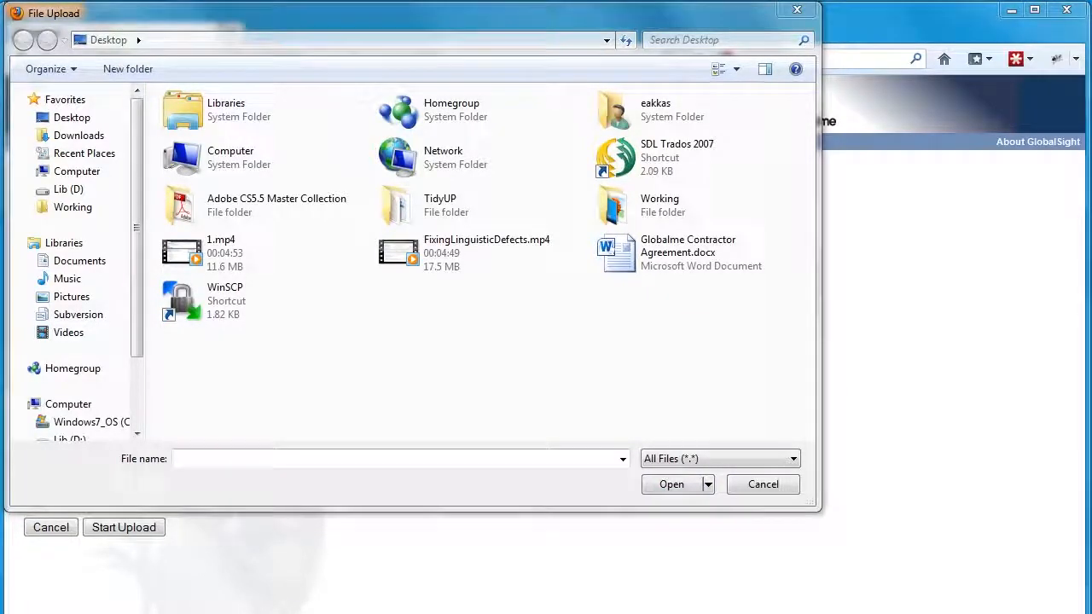
key("alt+Tab")
left_click(498, 164)
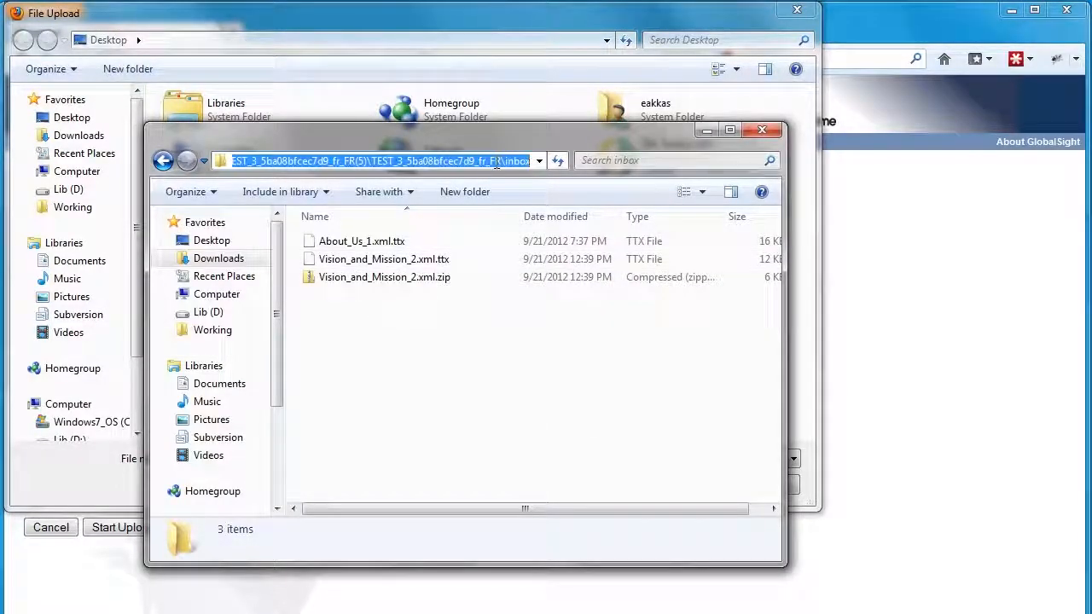
key("alt+F4")
type("C:\\Users\\eakkas\\Downloads\\TEST_3_5ba08bfcec7d9_fr_FR(5)\\TEST_3_5ba08bfcec7d9_fr_FR\\inbox")
key("Return")
left_click(244, 153)
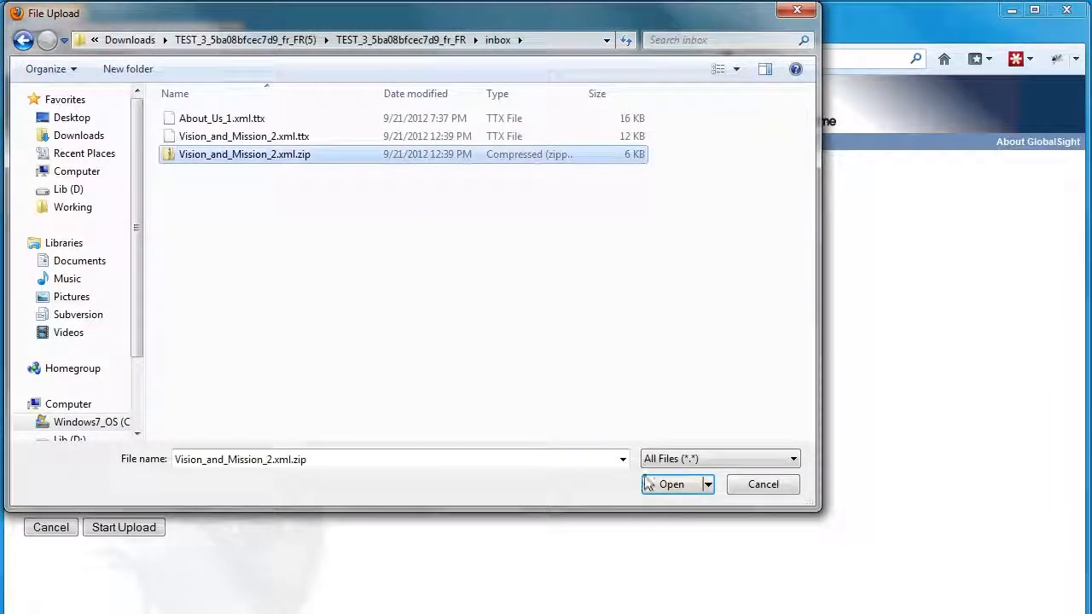
left_click(671, 484)
left_click(109, 527)
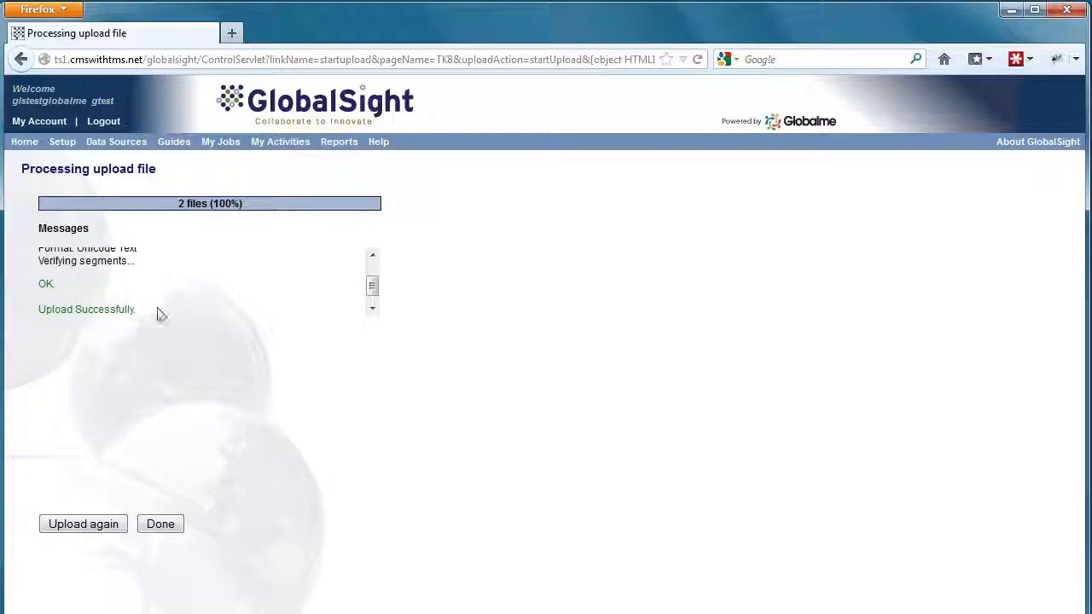
left_click_drag(139, 310, 57, 292)
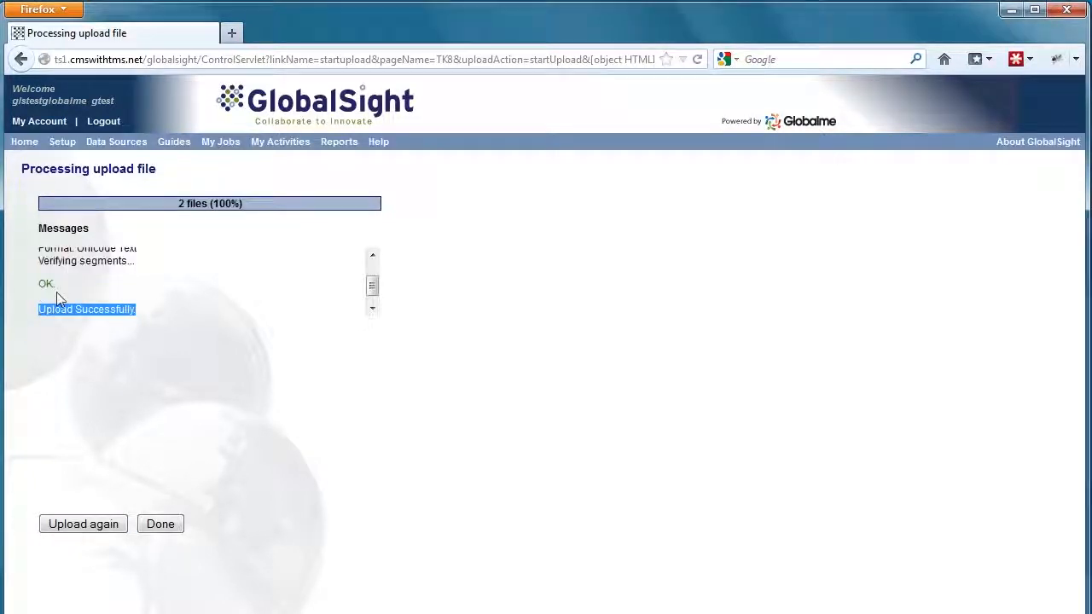